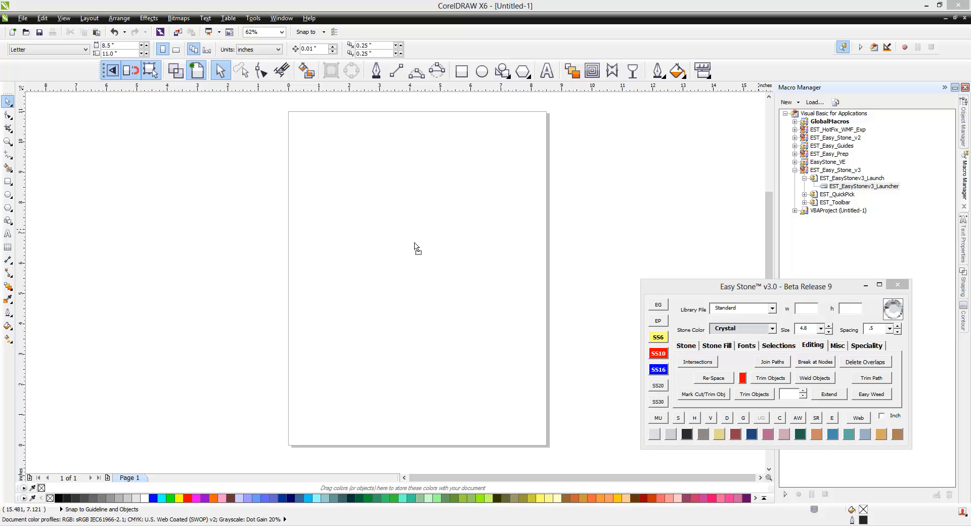
Import the ornament EPS as editable with its text as text, and move it down to about 5.9 inches vertically on the page.
{"action": "left_click_drag", "start_coordinate": [415, 246], "coordinate": [415, 246]}
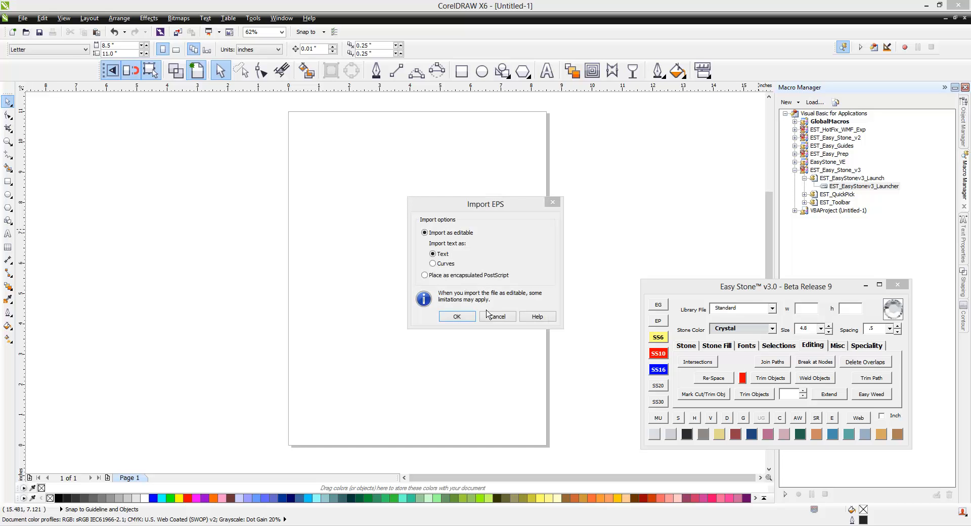
{"action": "left_click", "coordinate": [459, 317]}
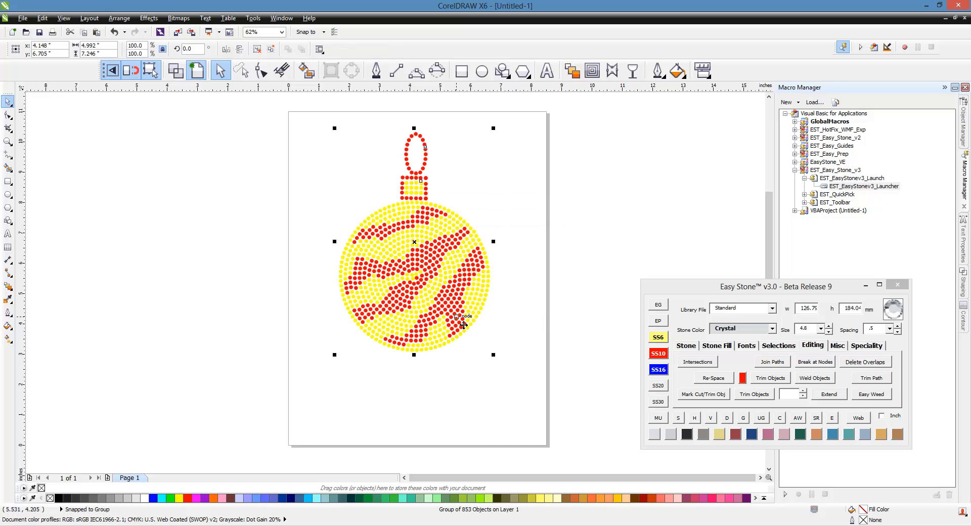
{"action": "left_click_drag", "start_coordinate": [456, 278], "coordinate": [478, 304]}
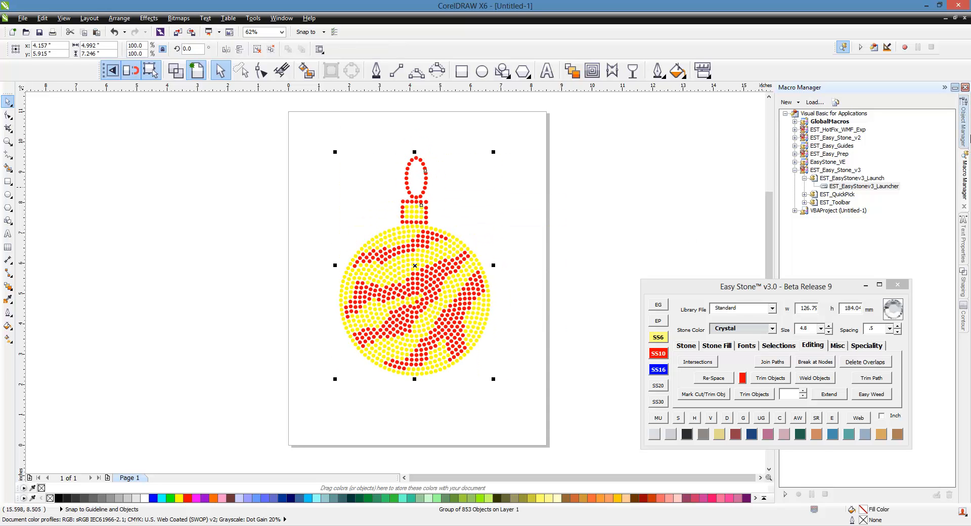
Show the document's object list, ungroup the imported ornament into individual stones, and deselect everything.
{"action": "left_click", "coordinate": [966, 139]}
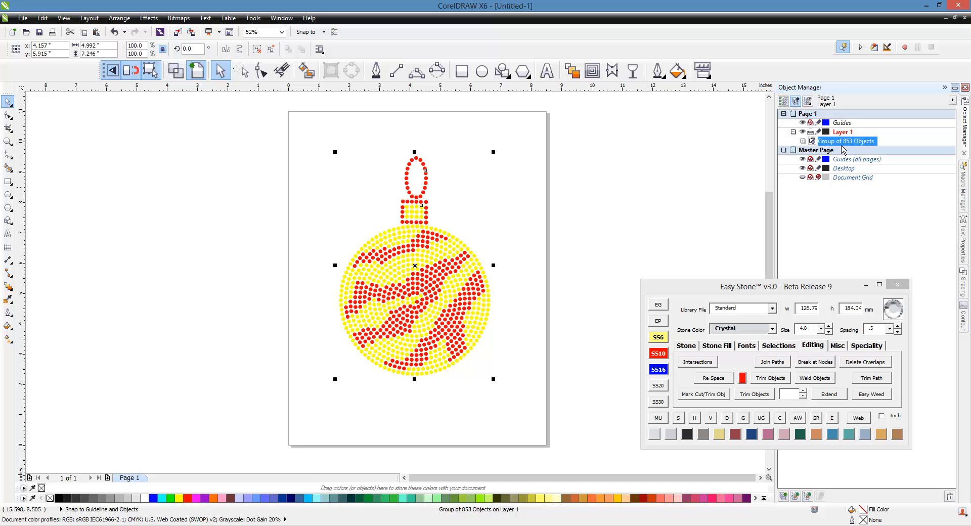
{"action": "left_click", "coordinate": [764, 421]}
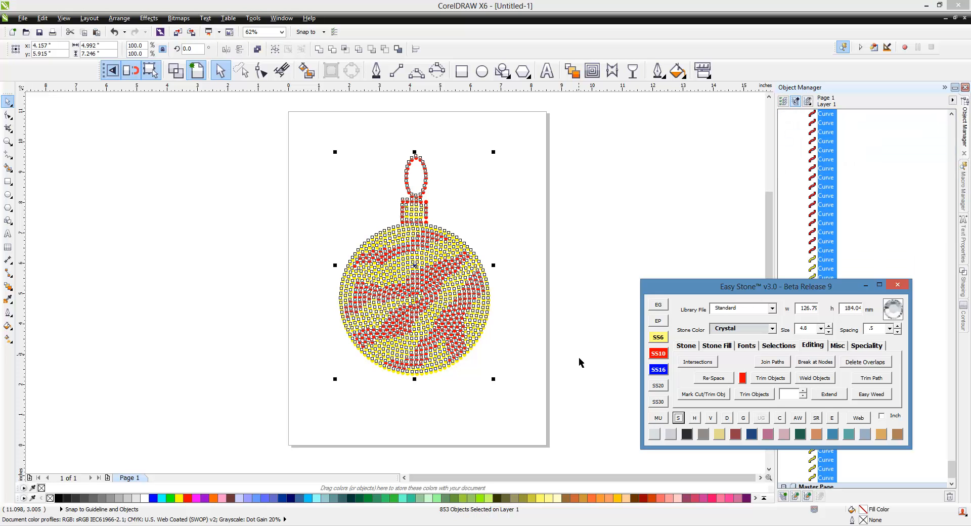
{"action": "left_click", "coordinate": [561, 242]}
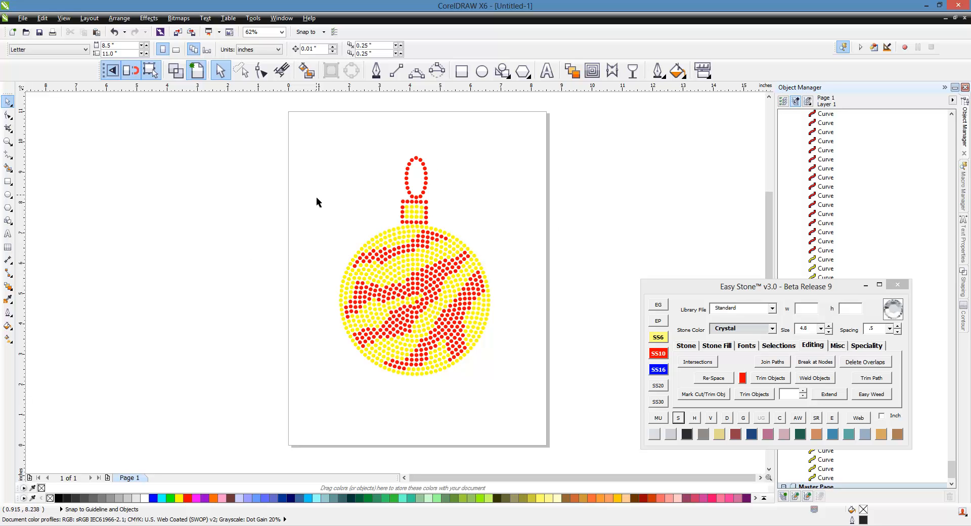
Add an automatic weedbox of about 6.96 by 9.21 inches behind all the ornament stones, and delete that box.
{"action": "left_click_drag", "start_coordinate": [302, 133], "coordinate": [544, 405]}
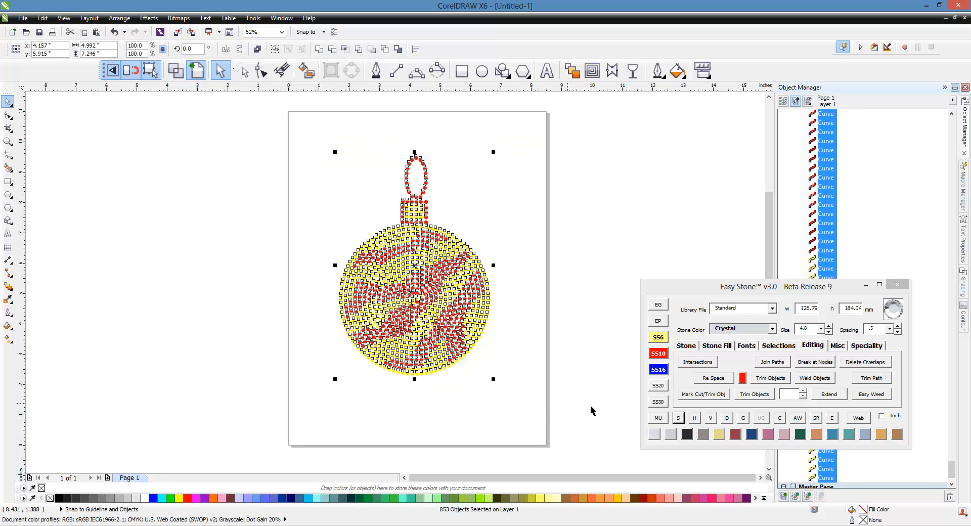
{"action": "left_click", "coordinate": [799, 419]}
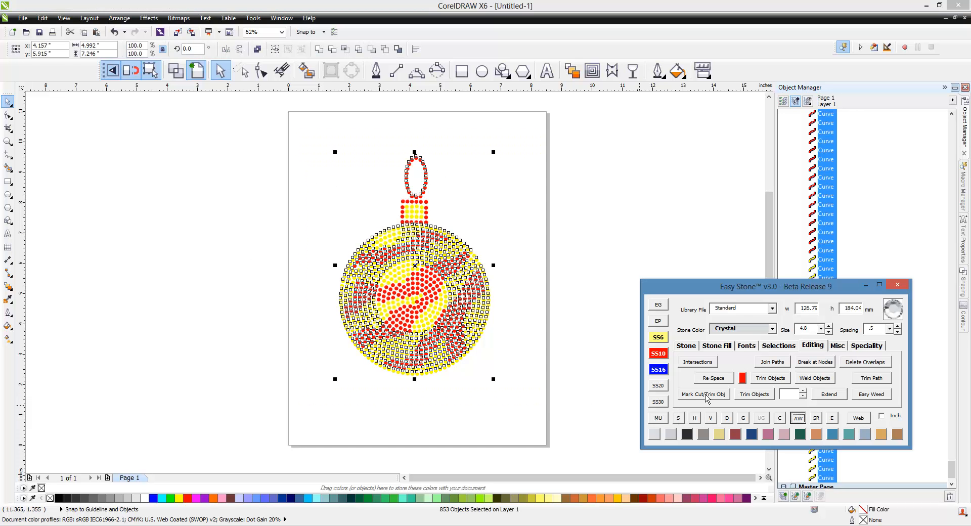
{"action": "left_click", "coordinate": [579, 335]}
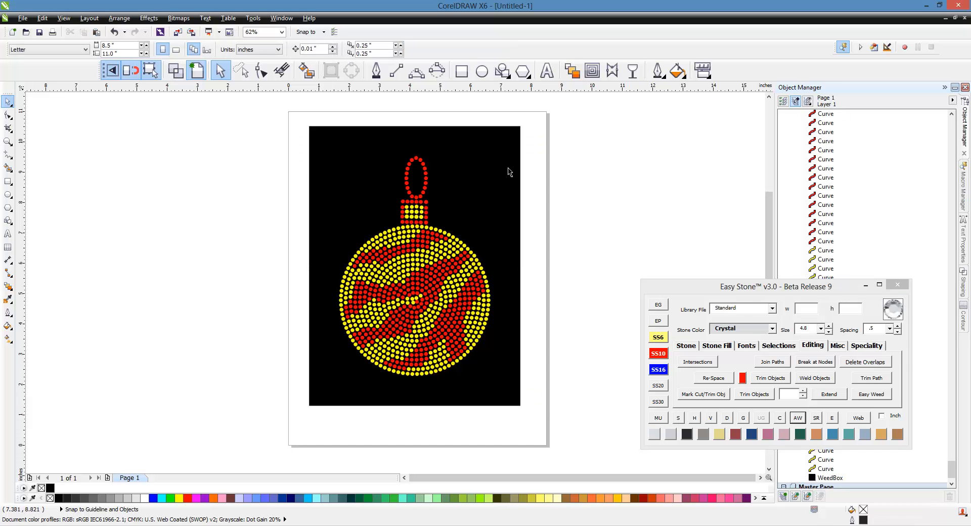
{"action": "left_click", "coordinate": [524, 290]}
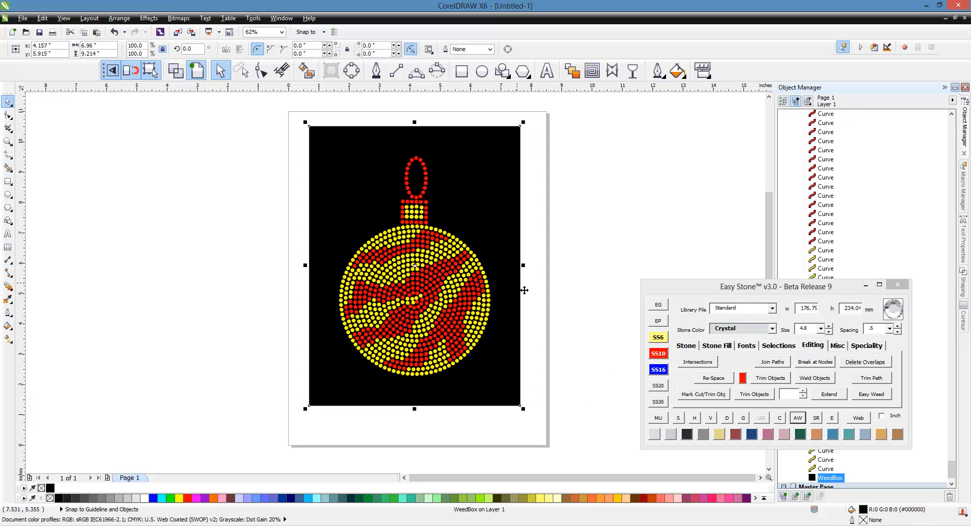
{"action": "key", "text": "Delete"}
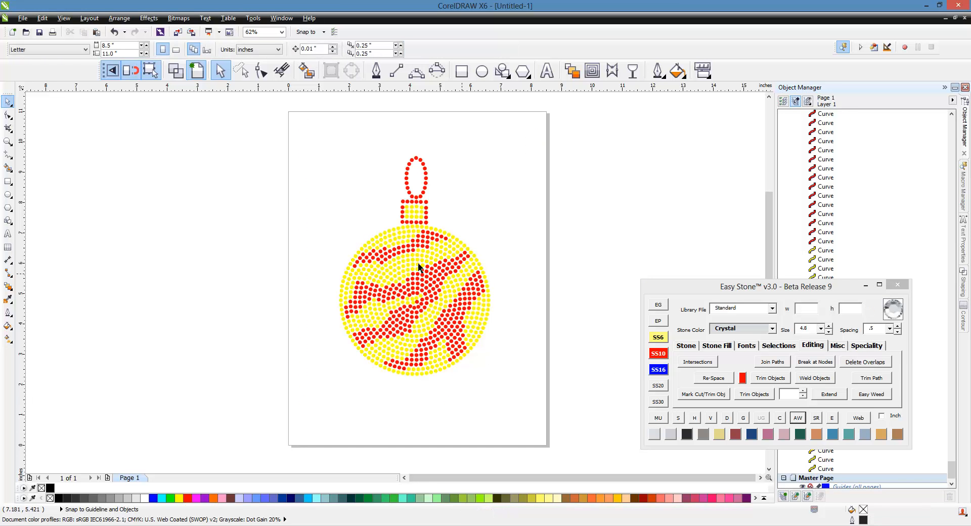
Add a tighter automatic weedbox of about 5.98 by 8.23 inches behind all the stones, and delete it.
{"action": "left_click_drag", "start_coordinate": [297, 137], "coordinate": [537, 413]}
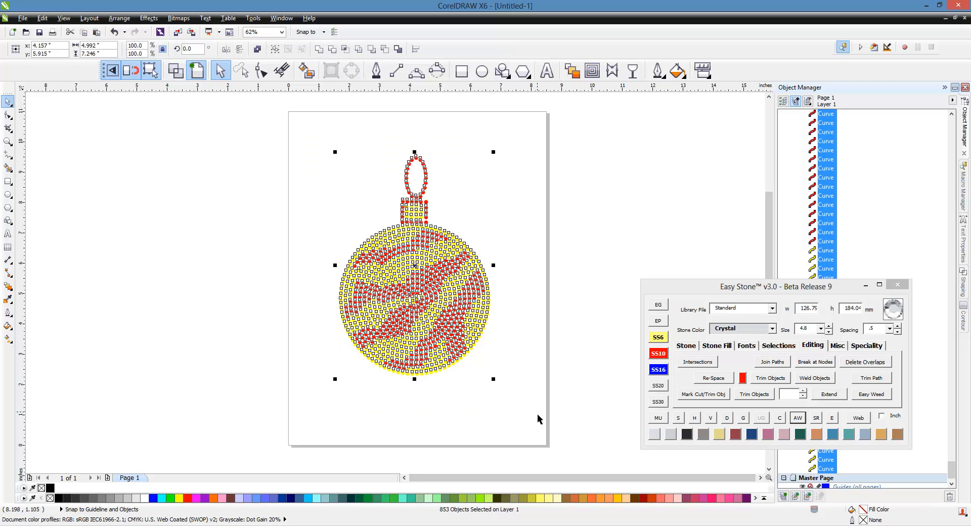
{"action": "left_click", "coordinate": [803, 422]}
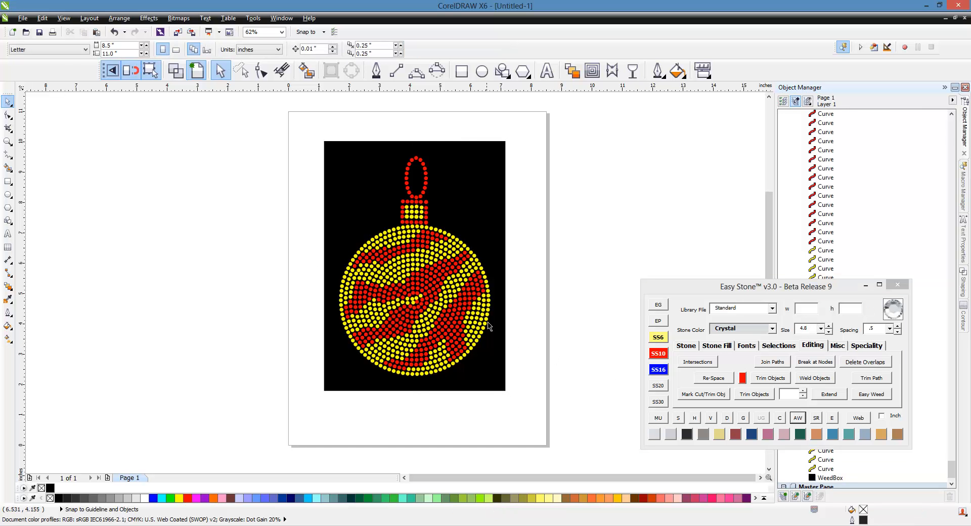
{"action": "left_click", "coordinate": [507, 263]}
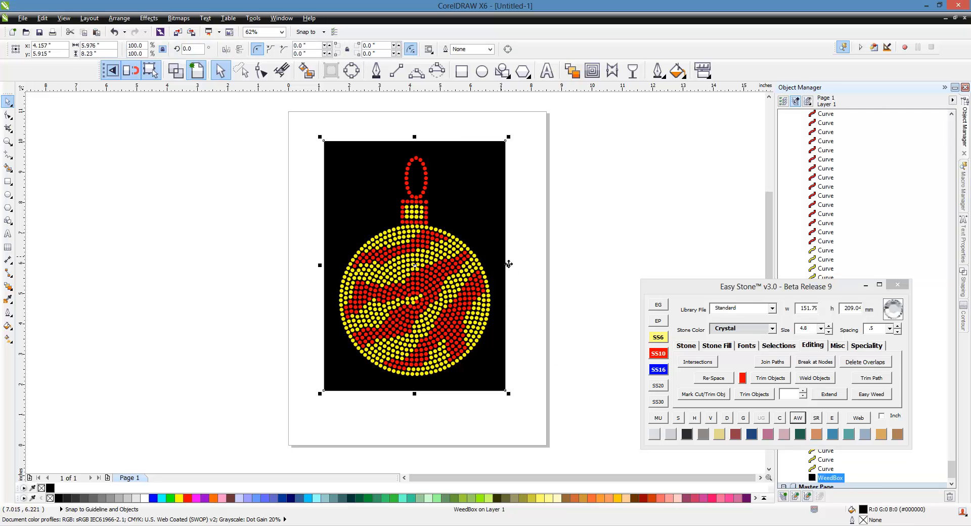
{"action": "key", "text": "Delete"}
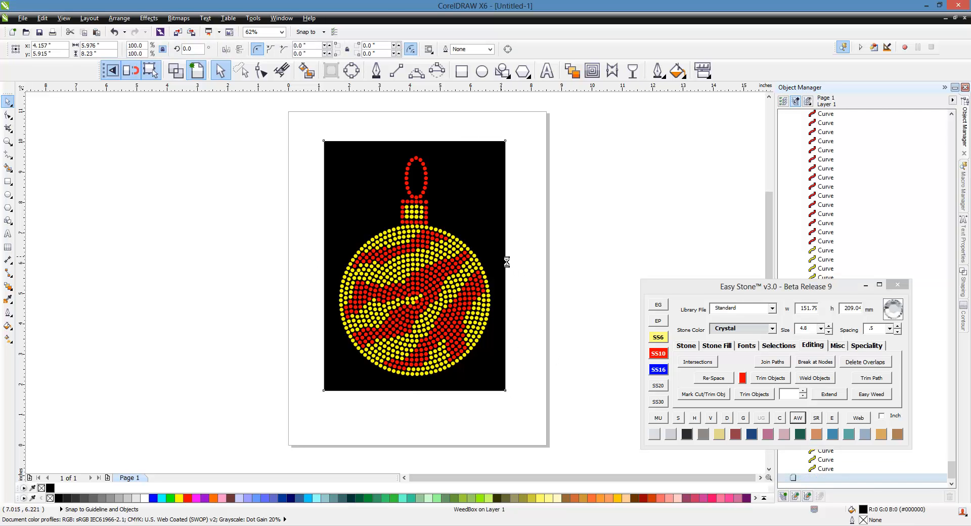
{"action": "left_click_drag", "start_coordinate": [290, 135], "coordinate": [495, 380]}
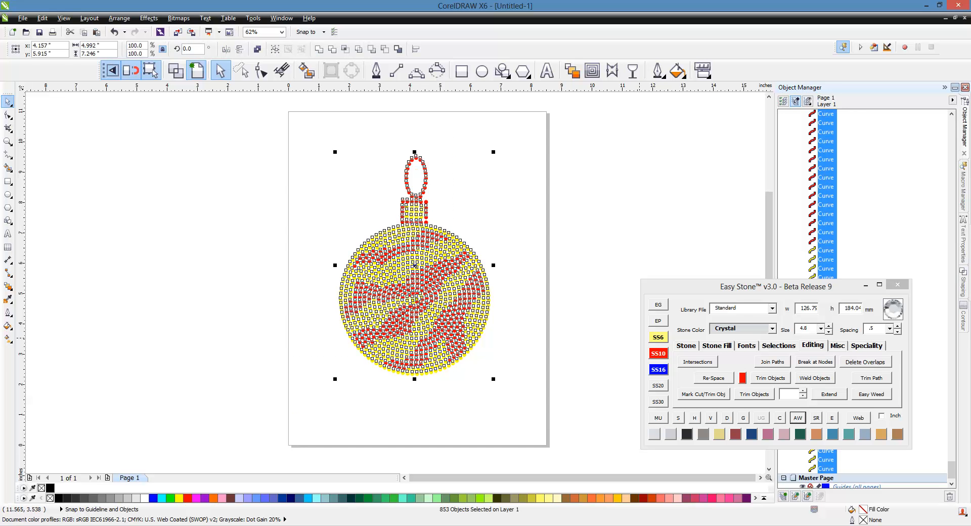
{"action": "left_click", "coordinate": [871, 394]}
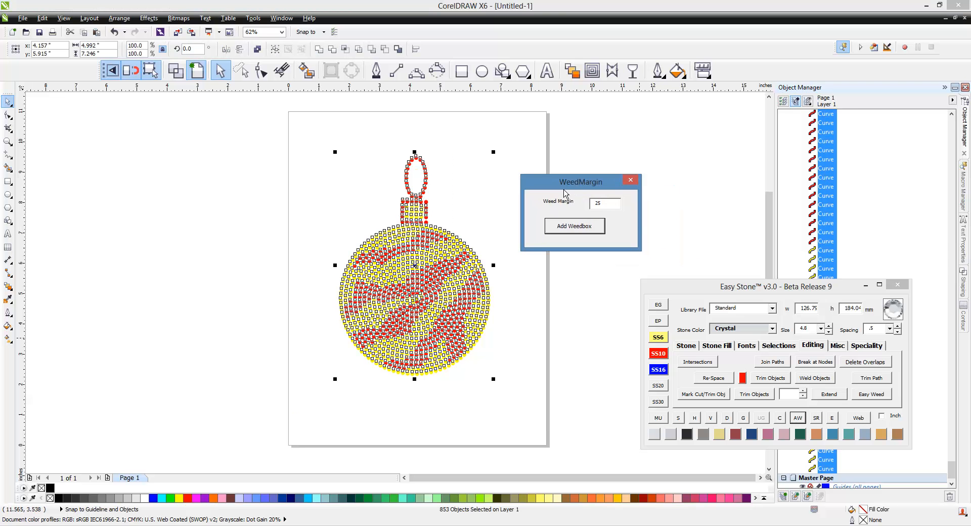
{"action": "left_click_drag", "start_coordinate": [616, 211], "coordinate": [572, 226]}
{"action": "left_click", "coordinate": [632, 181]}
{"action": "left_click", "coordinate": [601, 184]}
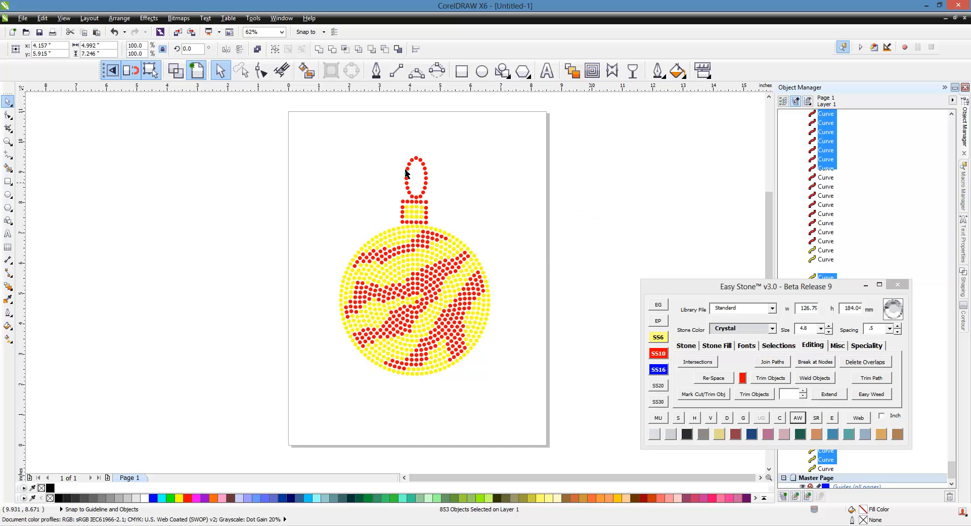
Select all the ornament stones and add the larger automatic black weedbox behind them.
{"action": "left_click_drag", "start_coordinate": [260, 149], "coordinate": [572, 420]}
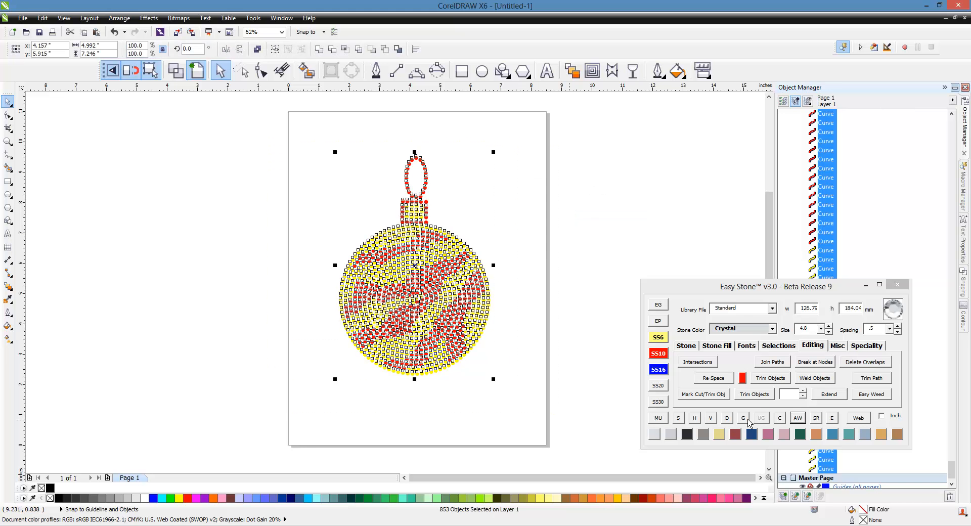
{"action": "left_click", "coordinate": [806, 424]}
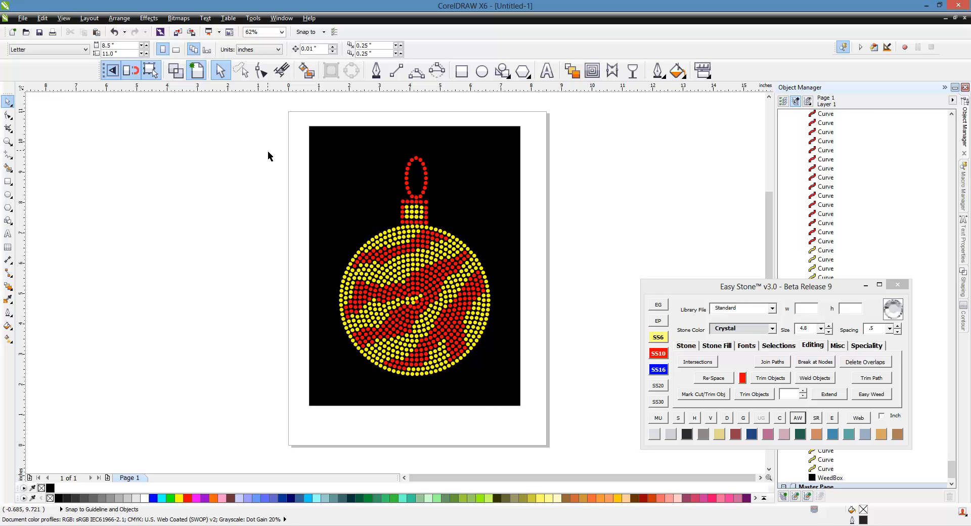
Select all the stones without the weedbox, open Easy Prep beside the artwork, and start processing them by color.
{"action": "left_click_drag", "start_coordinate": [268, 142], "coordinate": [556, 394]}
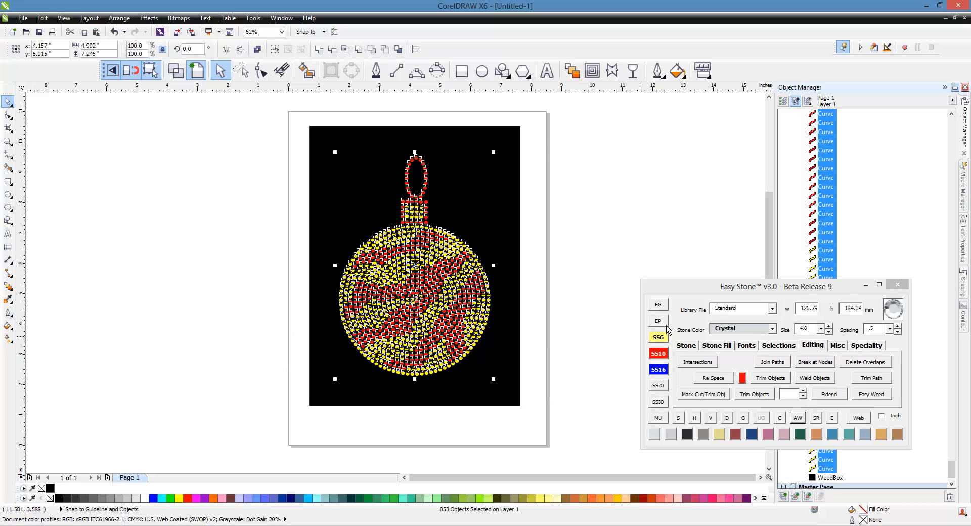
{"action": "left_click", "coordinate": [657, 320]}
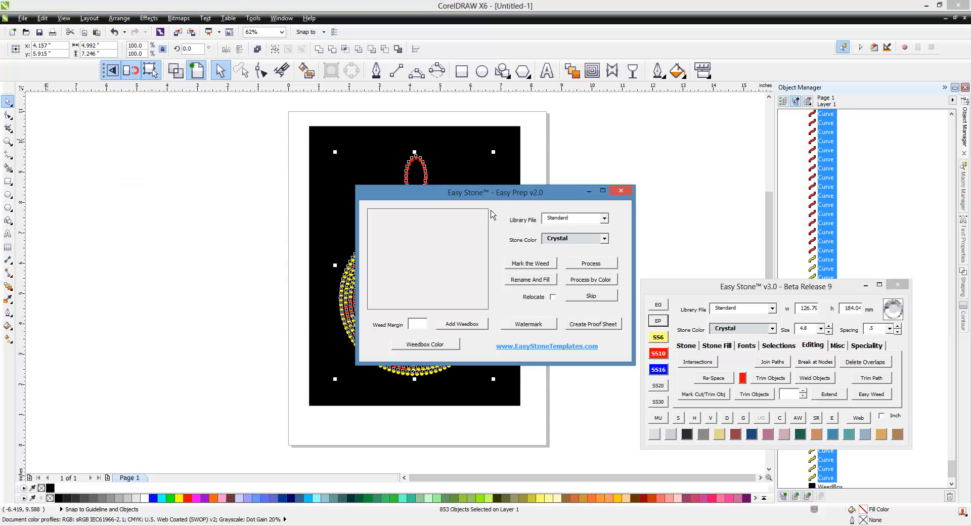
{"action": "left_click_drag", "start_coordinate": [503, 201], "coordinate": [311, 273]}
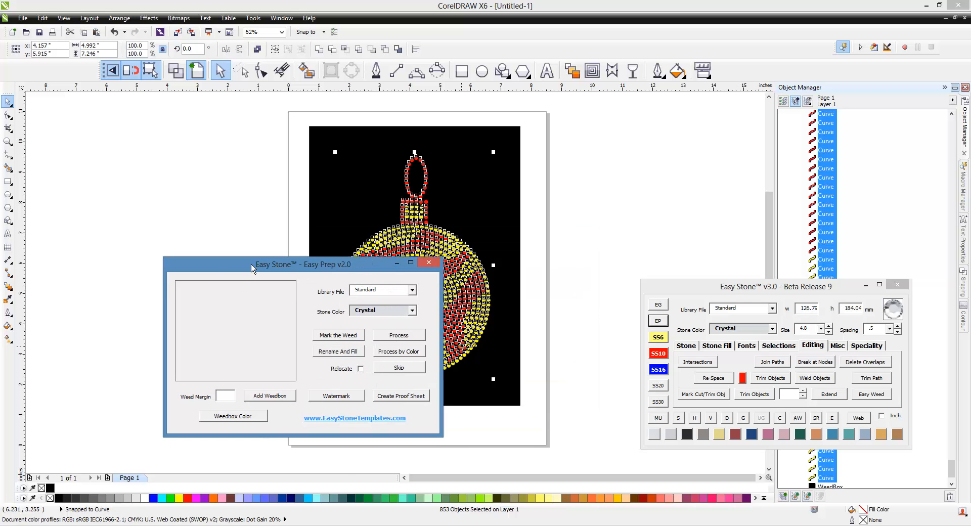
{"action": "left_click_drag", "start_coordinate": [241, 263], "coordinate": [117, 274]}
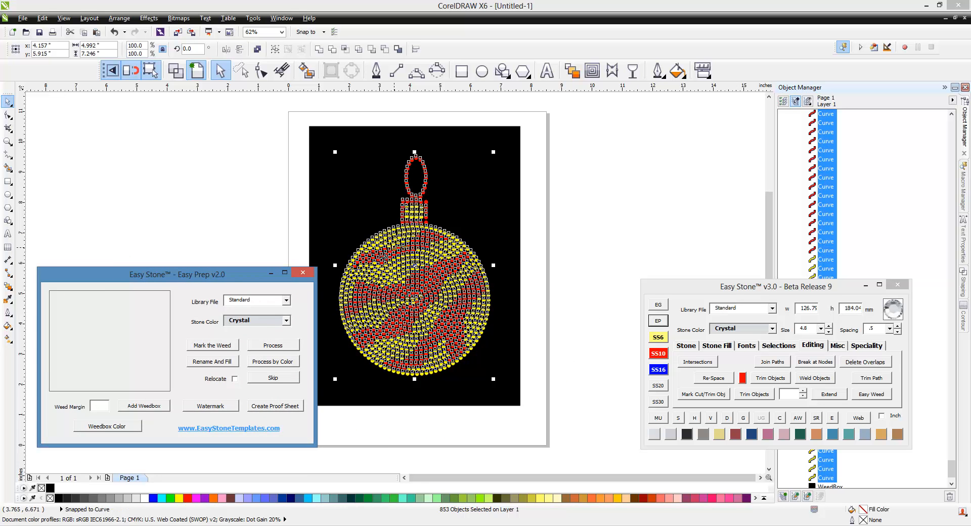
{"action": "left_click_drag", "start_coordinate": [152, 279], "coordinate": [214, 276]}
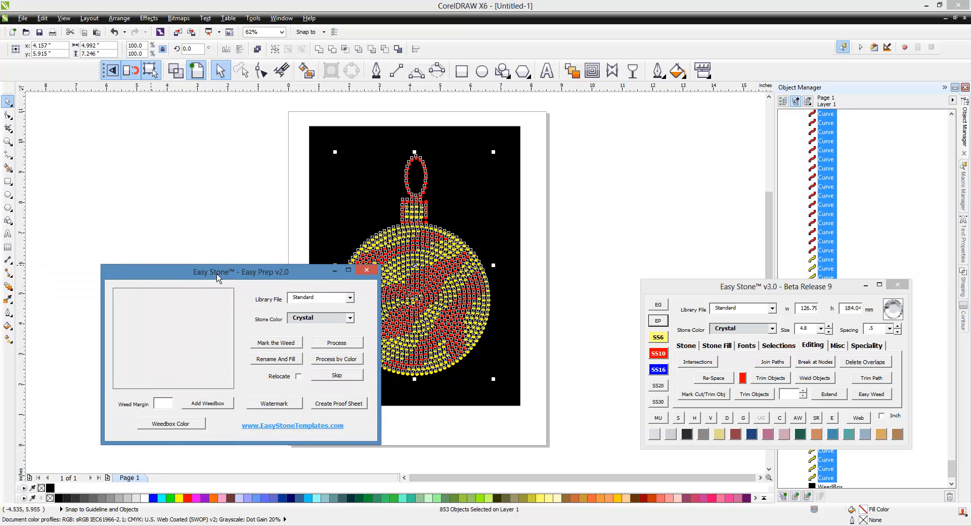
{"action": "left_click", "coordinate": [339, 362]}
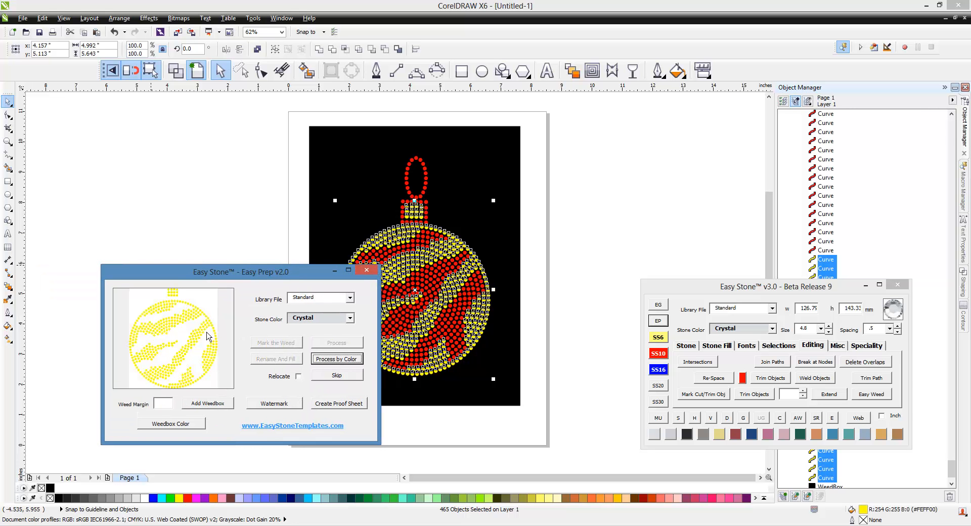
Process the yellow stones by color with the Crystal stone color from the Standard library.
{"action": "left_click", "coordinate": [350, 318]}
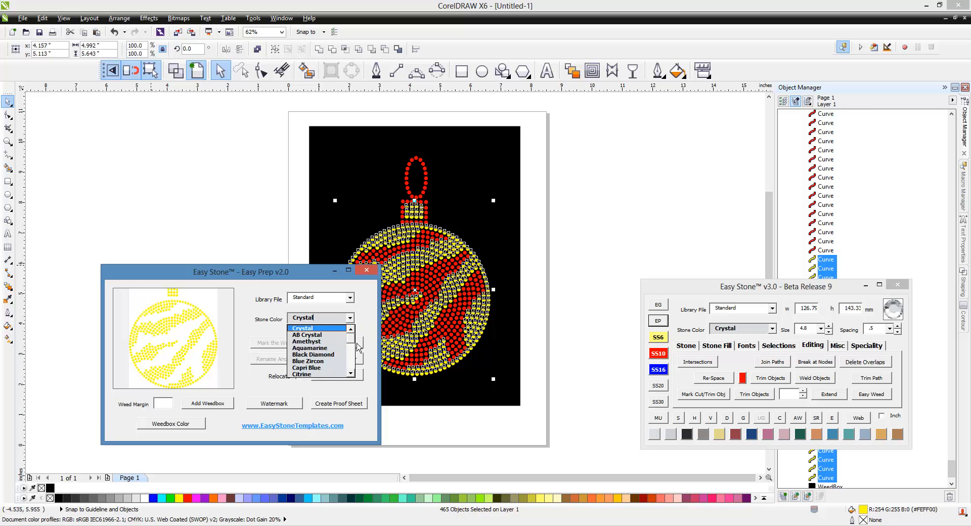
{"action": "scroll", "coordinate": [358, 345], "scroll_direction": "down", "scroll_amount": 1}
{"action": "scroll", "coordinate": [358, 348], "scroll_direction": "up", "scroll_amount": 1}
{"action": "left_click", "coordinate": [322, 329]}
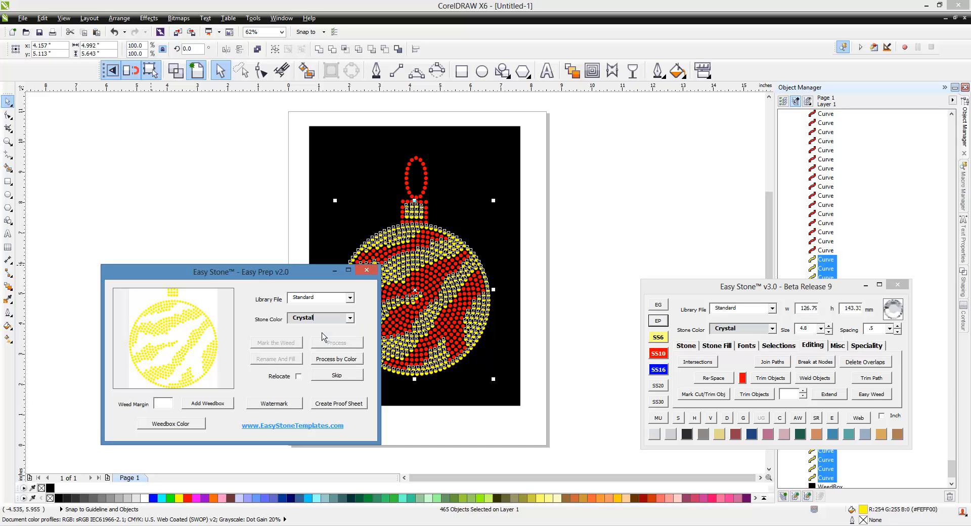
{"action": "left_click", "coordinate": [352, 361]}
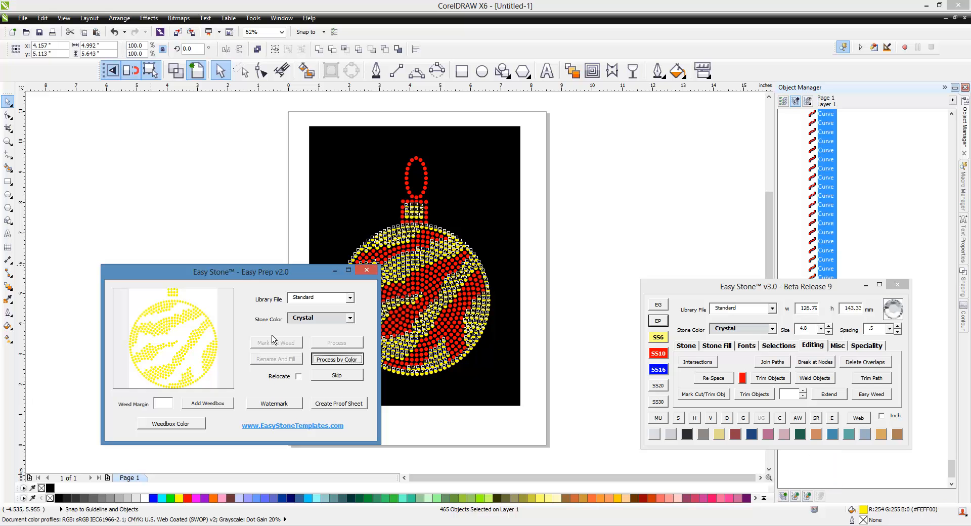
Process the red stones by color as Lt Siam, acknowledge the completion notice, and close Easy Prep.
{"action": "left_click", "coordinate": [353, 319]}
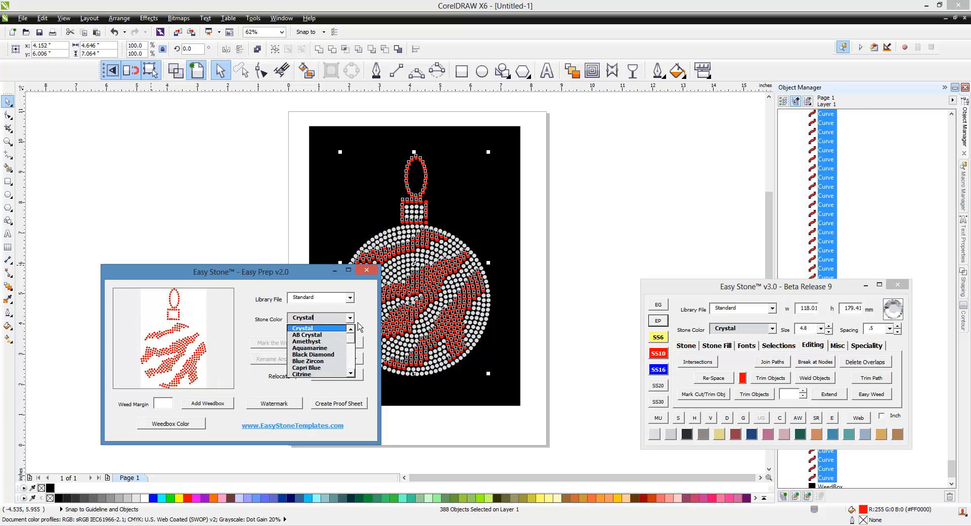
{"action": "scroll", "coordinate": [358, 353], "scroll_direction": "down", "scroll_amount": 6}
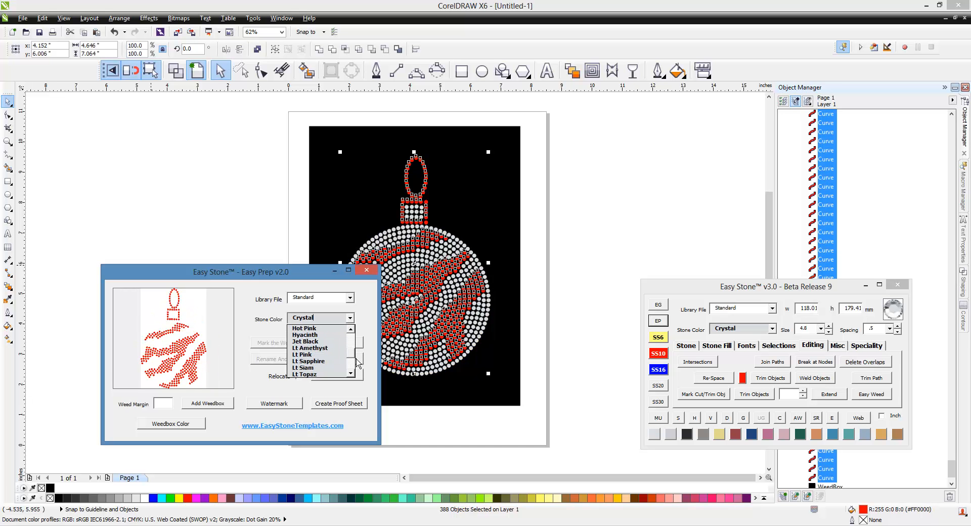
{"action": "left_click", "coordinate": [323, 342]}
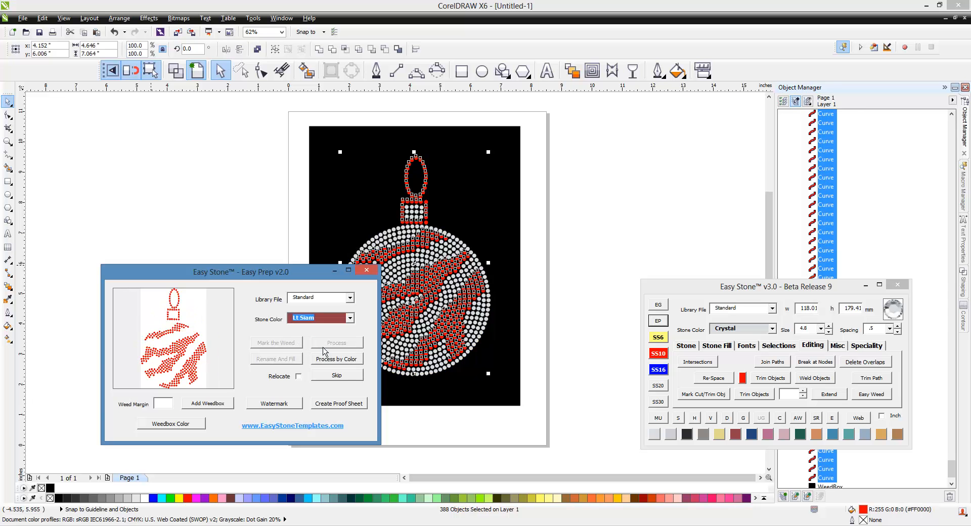
{"action": "left_click", "coordinate": [340, 363]}
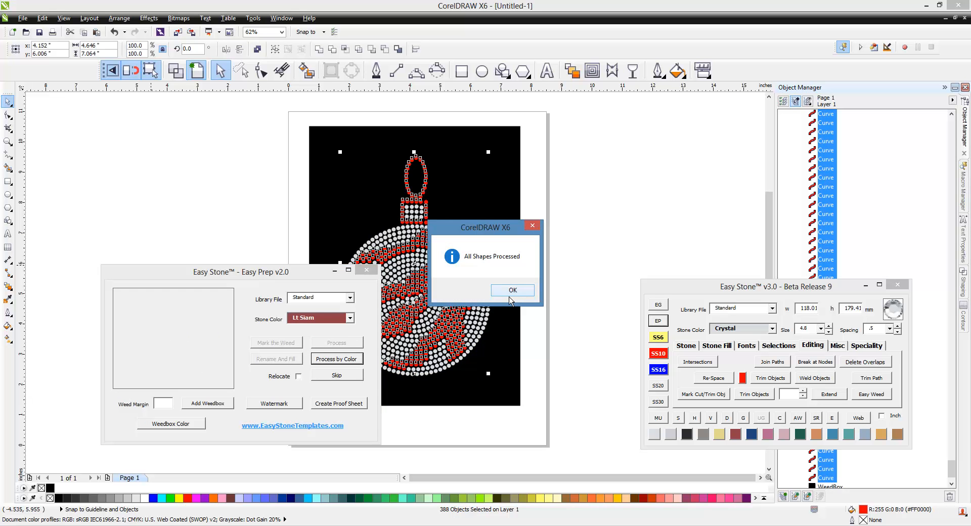
{"action": "left_click", "coordinate": [512, 290]}
{"action": "left_click", "coordinate": [366, 270]}
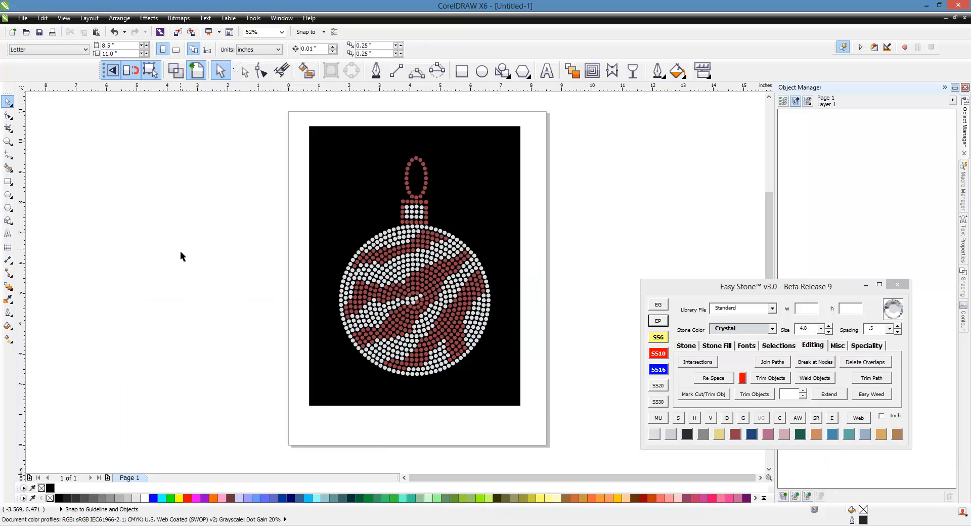
{"action": "scroll", "coordinate": [161, 184], "scroll_direction": "down", "scroll_amount": 1}
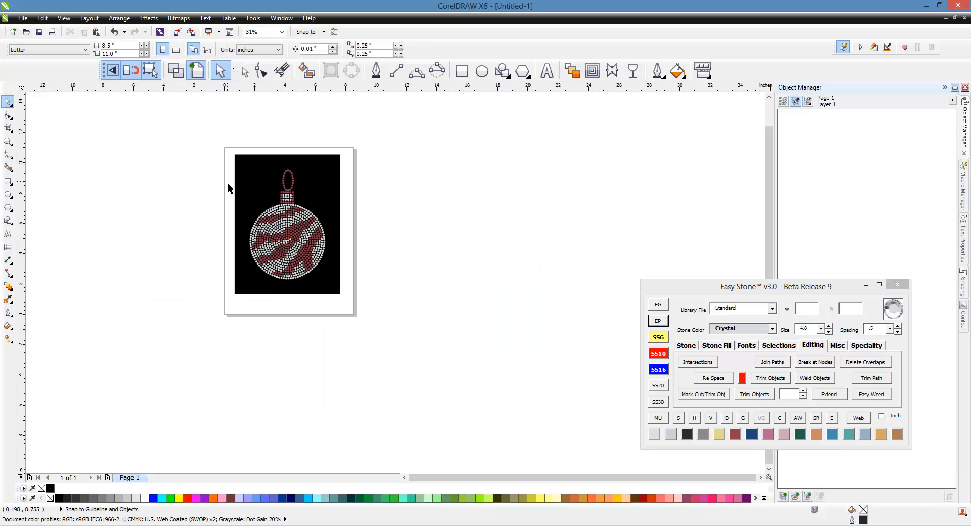
Check the name of one converted red stone inside the ornament in the object list, and deselect it.
{"action": "scroll", "coordinate": [286, 202], "scroll_direction": "up", "scroll_amount": 1}
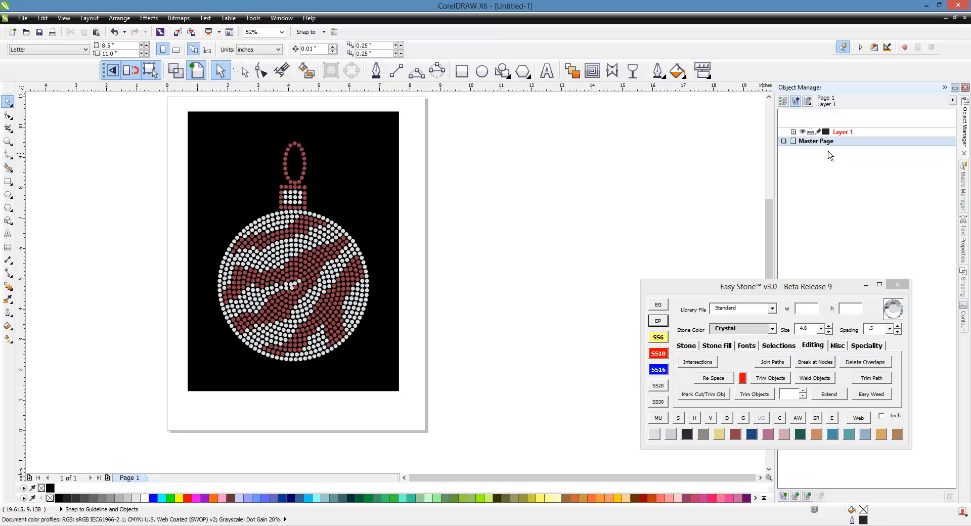
{"action": "left_click", "coordinate": [323, 245]}
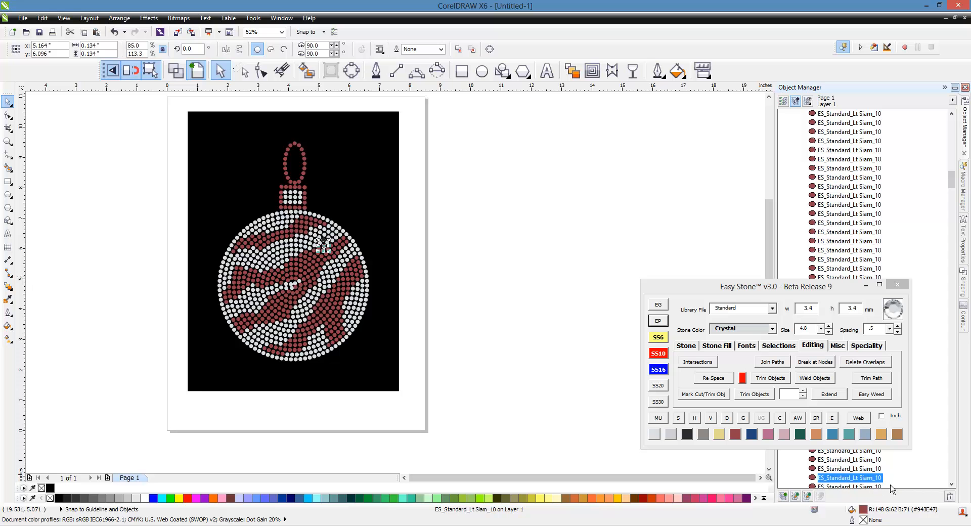
{"action": "left_click", "coordinate": [499, 279]}
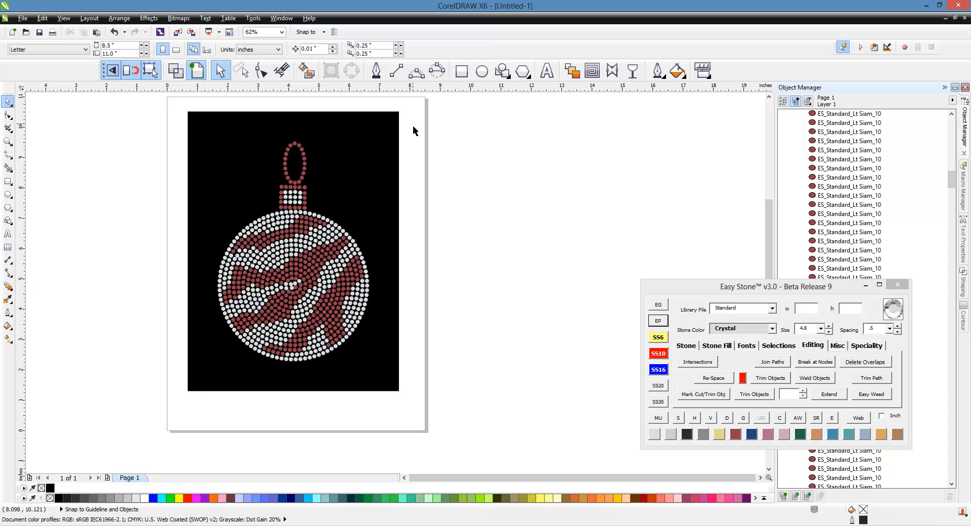
Select the ornament stones together with the black weedbox and open the Advanced Export settings for them.
{"action": "left_click_drag", "start_coordinate": [413, 124], "coordinate": [236, 303]}
{"action": "left_click_drag", "start_coordinate": [193, 355], "coordinate": [186, 378]}
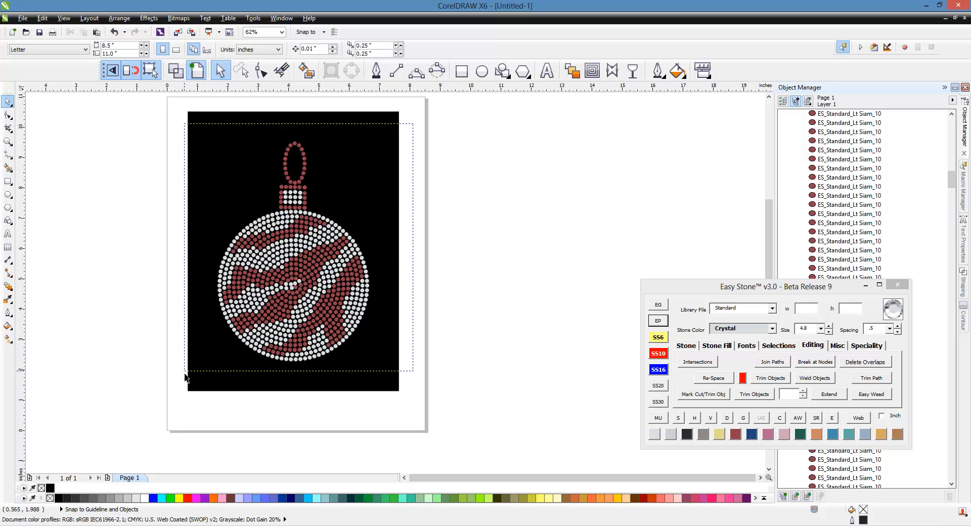
{"action": "left_click_drag", "start_coordinate": [171, 99], "coordinate": [430, 418]}
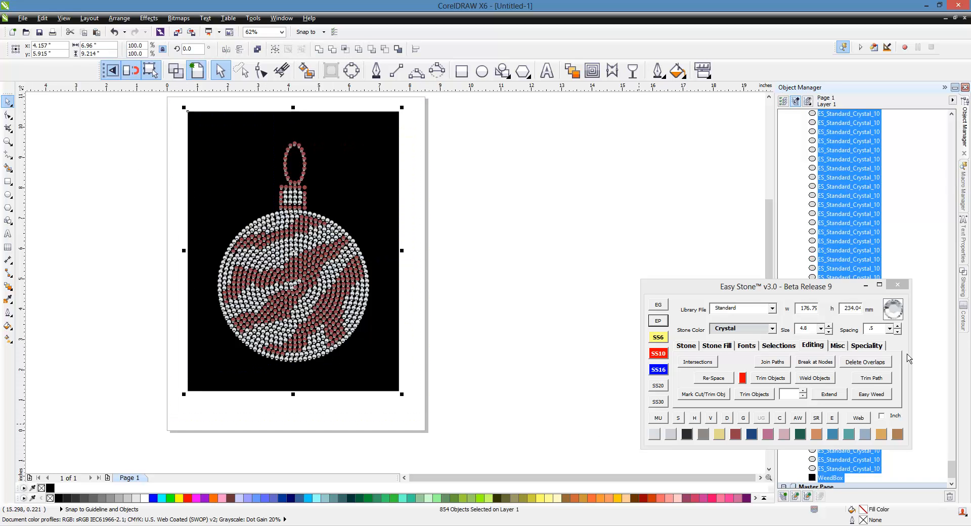
{"action": "left_click", "coordinate": [846, 348]}
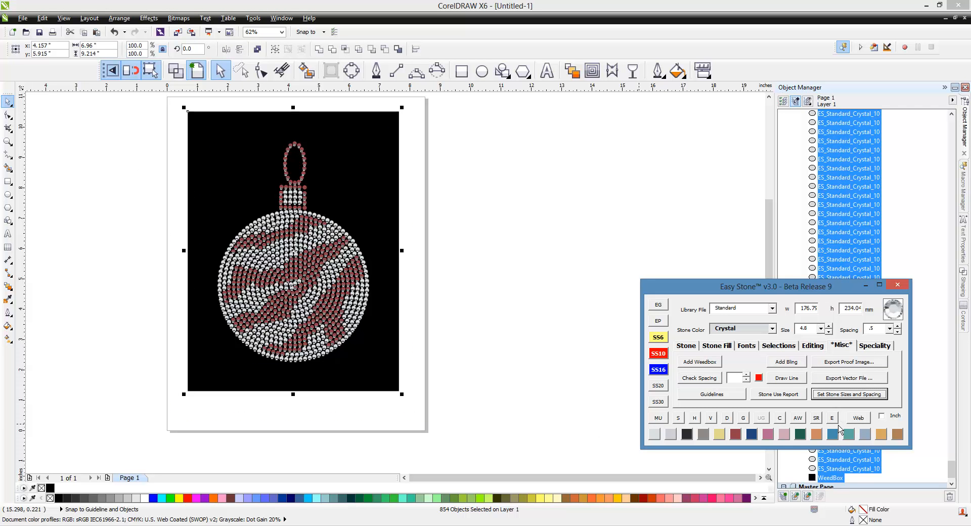
{"action": "left_click", "coordinate": [832, 418]}
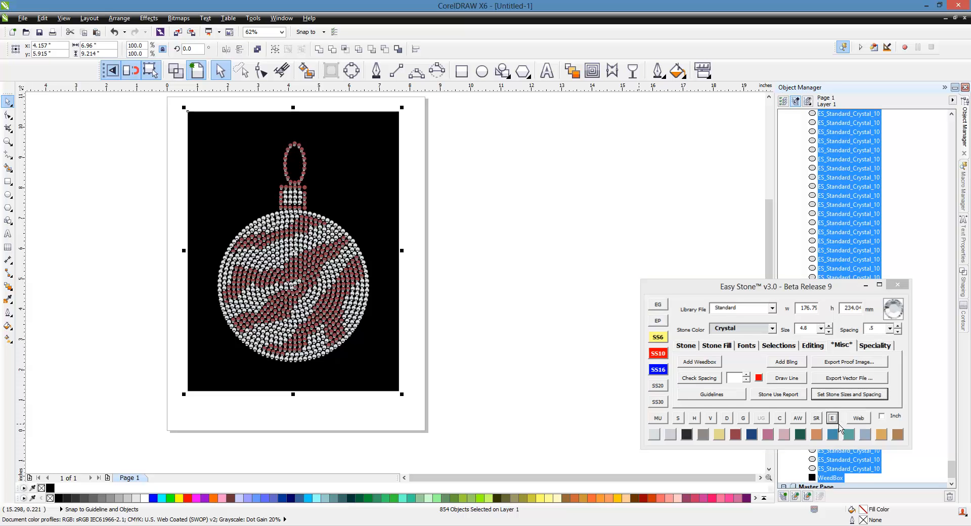
Assign ES_Standard_Crystal_10 to Template 01 and ES_Standard_Lt Siam_10 to Template 02.
{"action": "left_click_drag", "start_coordinate": [695, 205], "coordinate": [525, 153]}
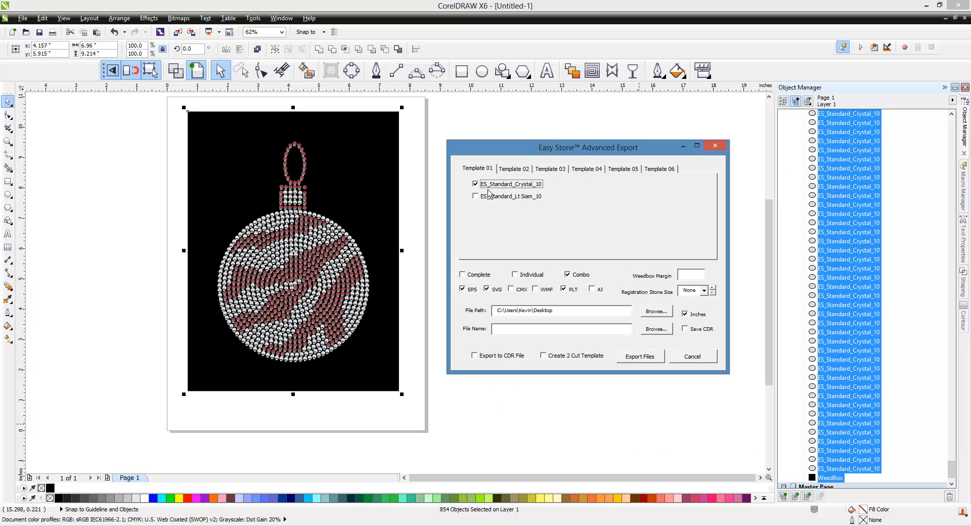
{"action": "left_click", "coordinate": [523, 175]}
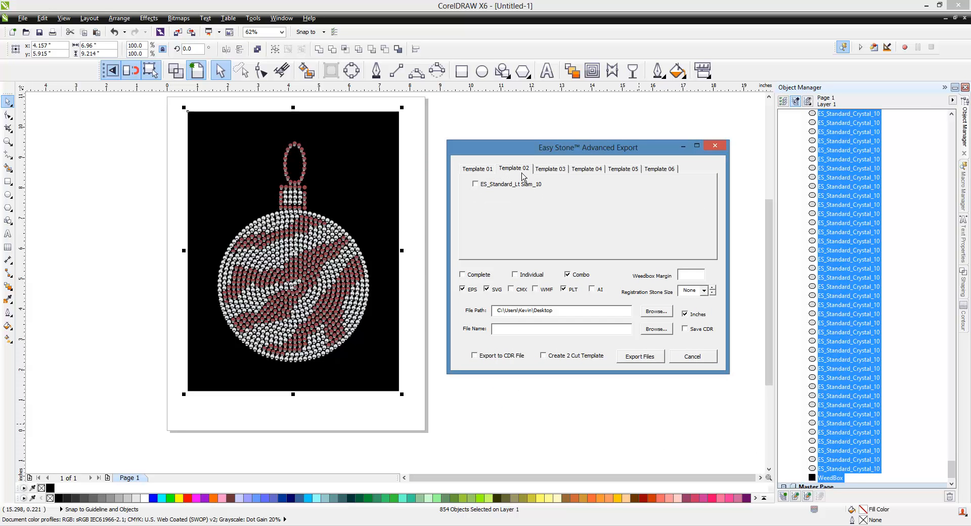
{"action": "left_click", "coordinate": [530, 186]}
{"action": "left_click_drag", "start_coordinate": [528, 151], "coordinate": [534, 140]}
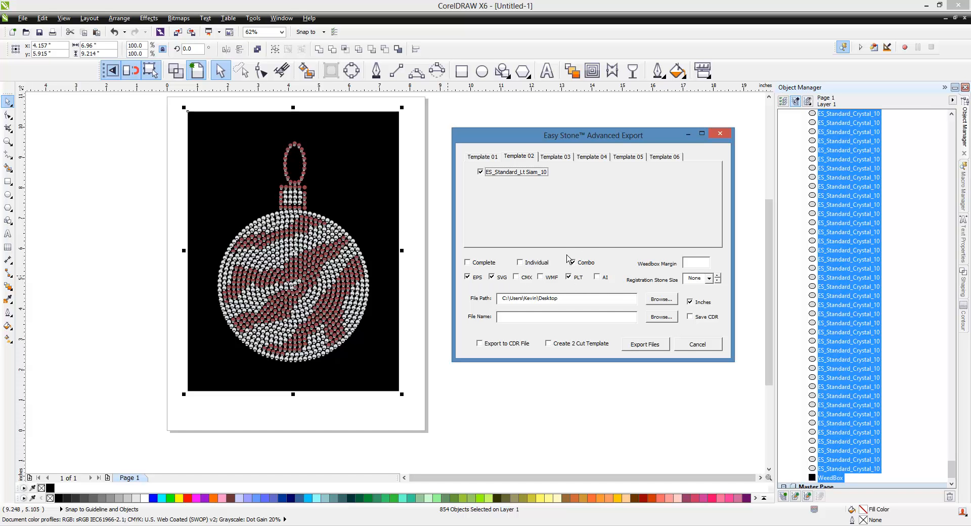
Export the Combo templates with the Export to CDR File option enabled.
{"action": "left_click", "coordinate": [571, 262]}
{"action": "left_click", "coordinate": [498, 344]}
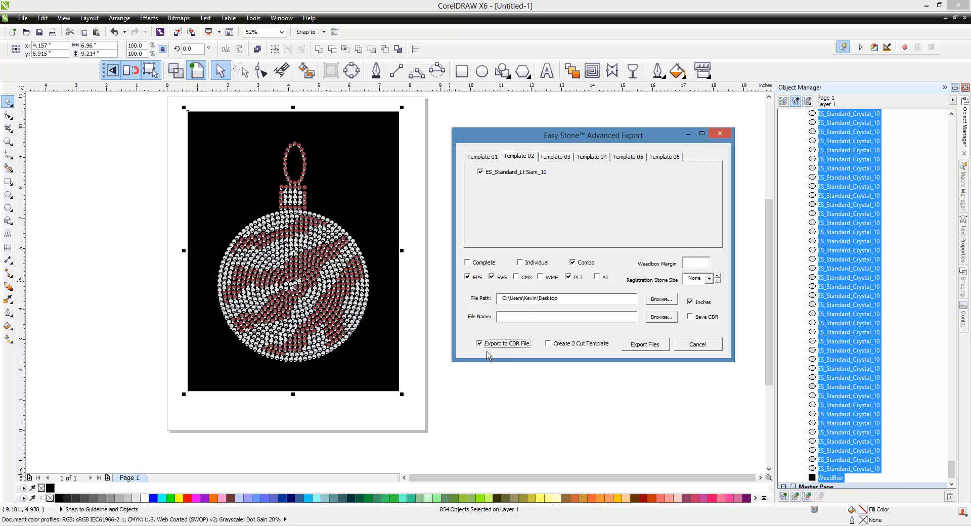
{"action": "left_click", "coordinate": [653, 347]}
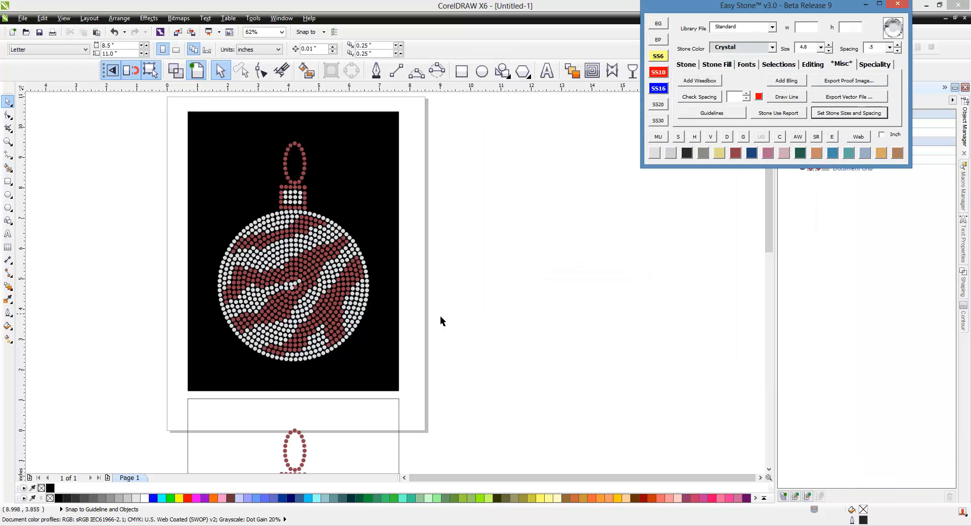
Examine the exported combined template and the separate Crystal and Lt Siam templates beneath the original ornament.
{"action": "scroll", "coordinate": [435, 256], "scroll_direction": "down", "scroll_amount": 5}
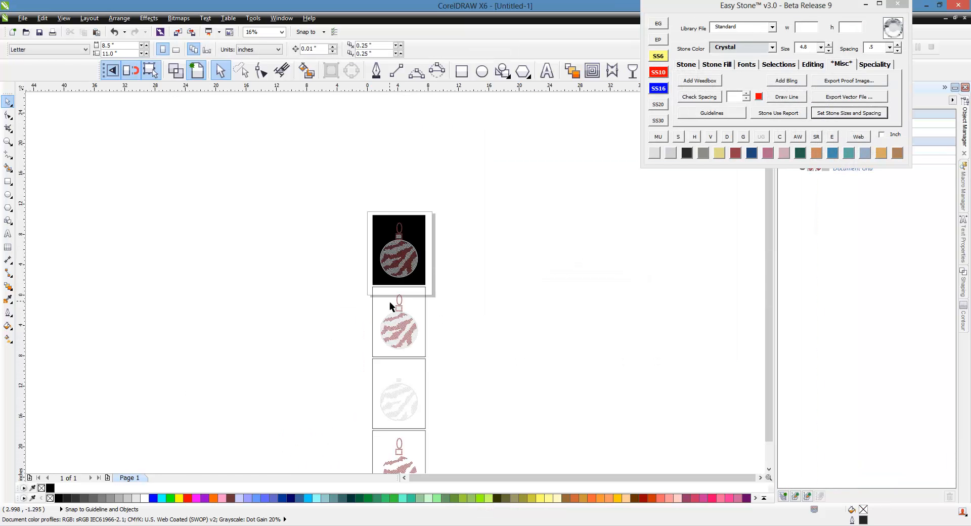
{"action": "scroll", "coordinate": [402, 337], "scroll_direction": "up", "scroll_amount": 3}
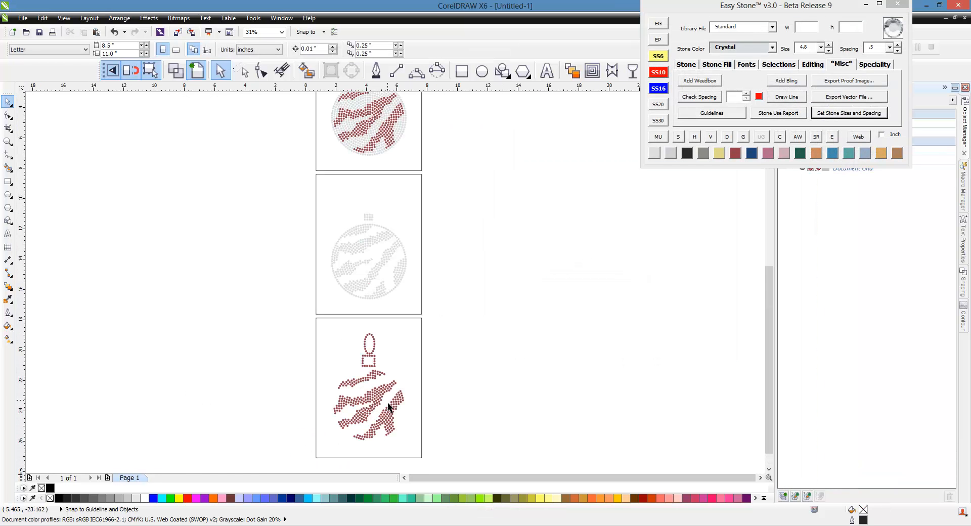
{"action": "scroll", "coordinate": [389, 402], "scroll_direction": "down", "scroll_amount": 2}
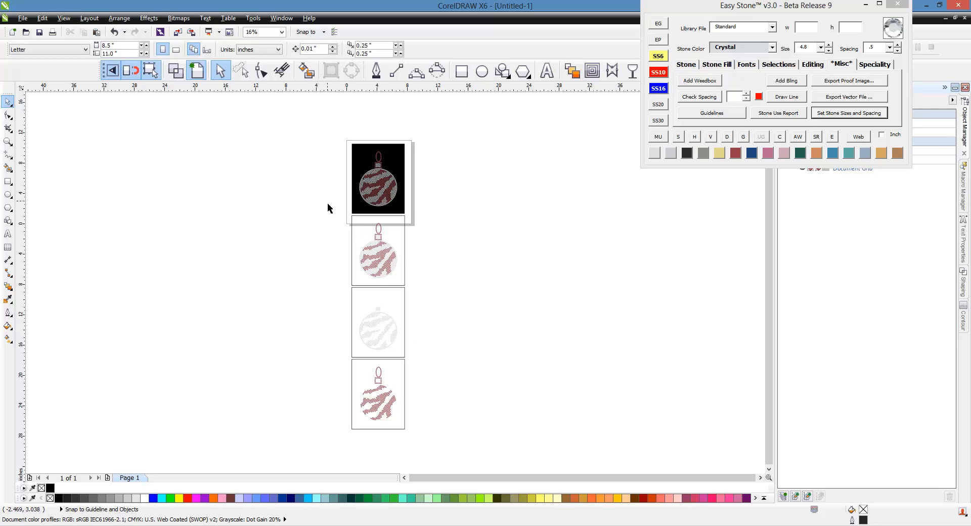
{"action": "left_click_drag", "start_coordinate": [330, 209], "coordinate": [426, 290]}
{"action": "left_click_drag", "start_coordinate": [328, 285], "coordinate": [453, 444]}
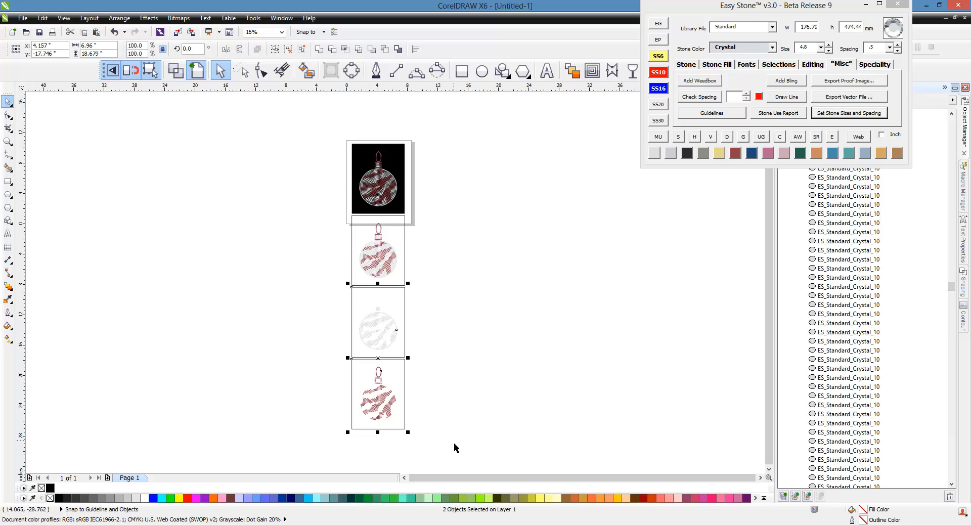
{"action": "left_click", "coordinate": [438, 417]}
{"action": "scroll", "coordinate": [376, 152], "scroll_direction": "up", "scroll_amount": 2}
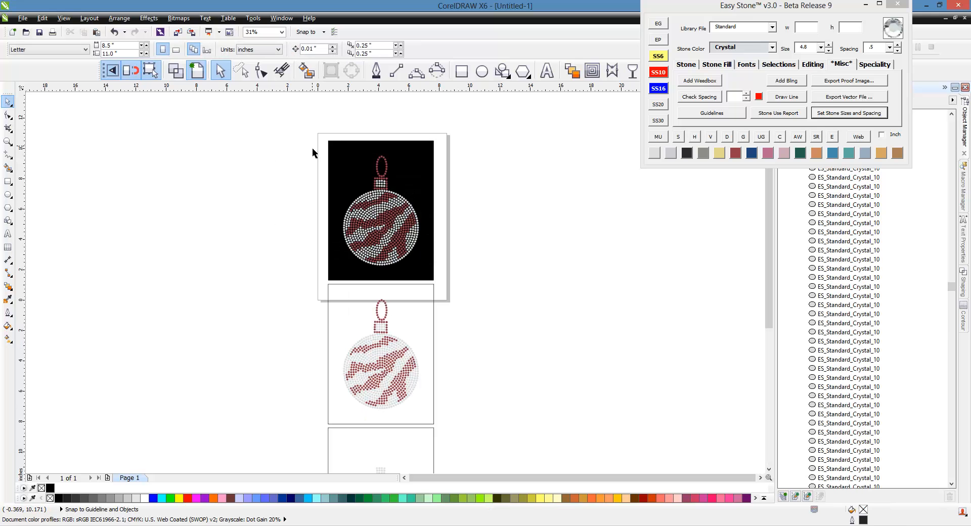
Select all the original ornament's stones without the weedbox and open their stone use report.
{"action": "left_click_drag", "start_coordinate": [710, 7], "coordinate": [721, 271]}
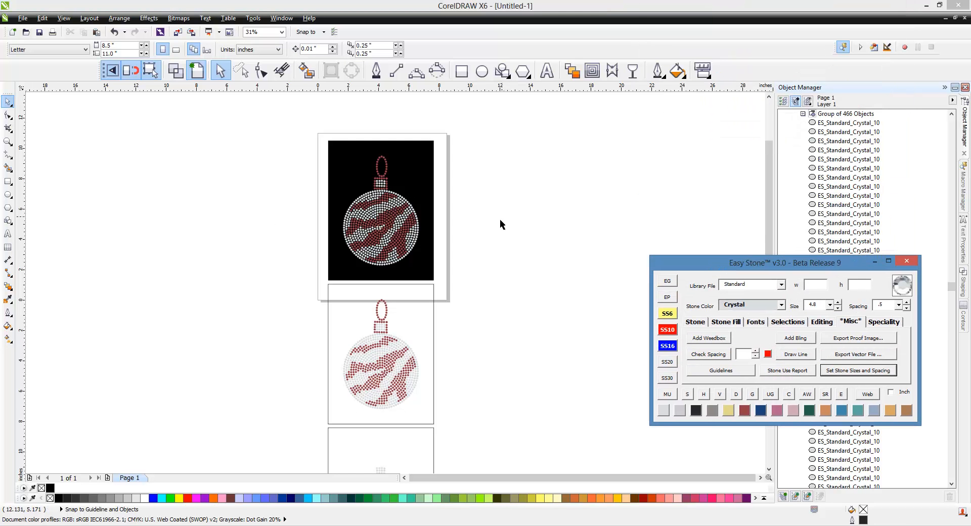
{"action": "left_click", "coordinate": [453, 394]}
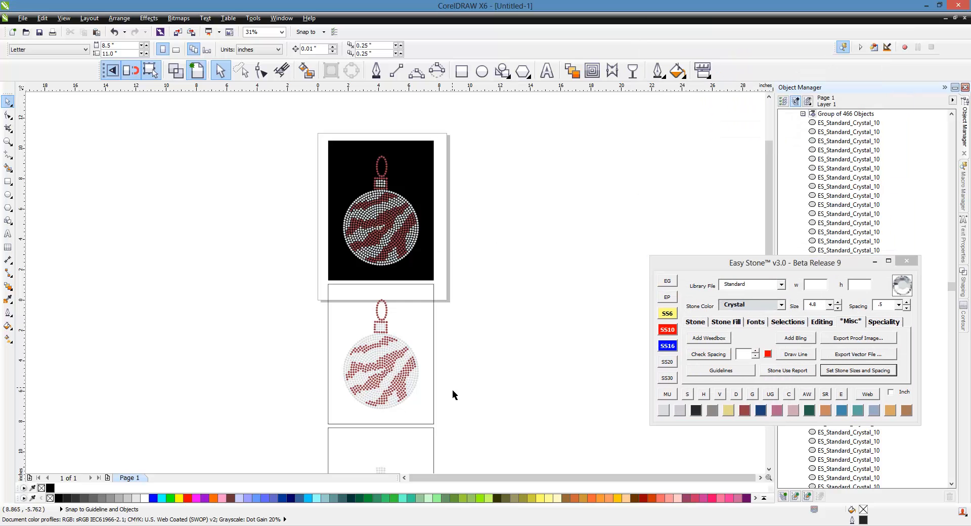
{"action": "left_click_drag", "start_coordinate": [289, 142], "coordinate": [460, 279]}
{"action": "left_click", "coordinate": [804, 375]}
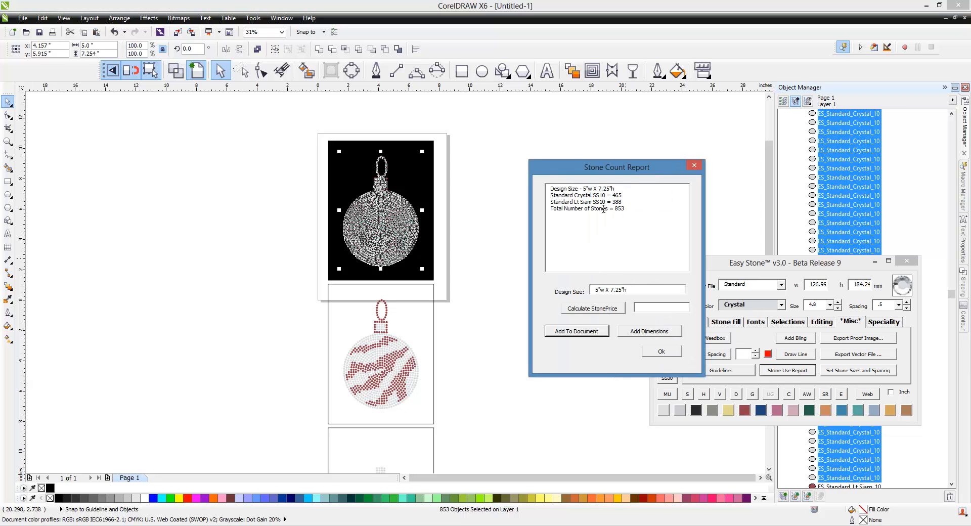
Calculate the stone price and add the 5"w X 7.25"h dimensions as text below the ornament.
{"action": "left_click", "coordinate": [584, 312]}
{"action": "double_click", "coordinate": [649, 310]}
{"action": "left_click", "coordinate": [640, 308]}
{"action": "left_click", "coordinate": [655, 340]}
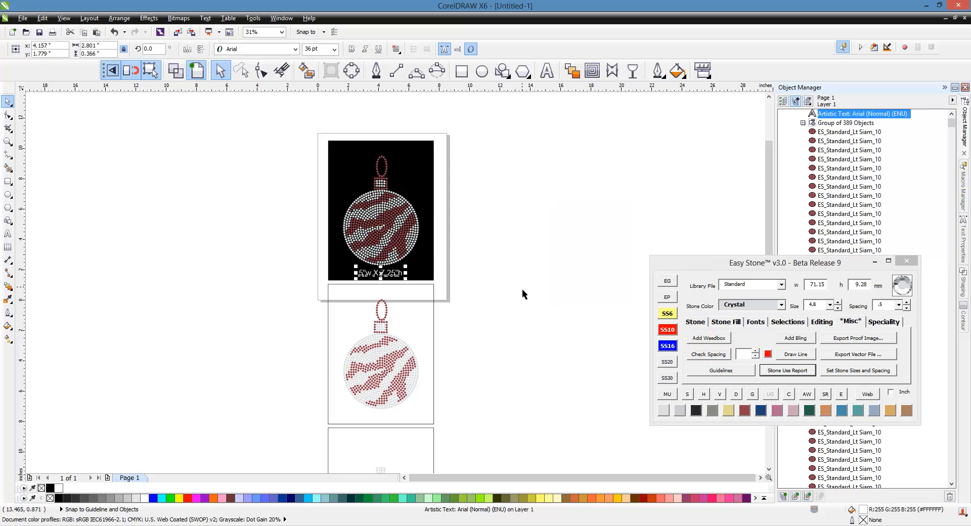
Delete the dimension text below the ornament.
{"action": "left_click", "coordinate": [522, 289]}
{"action": "scroll", "coordinate": [397, 285], "scroll_direction": "up", "scroll_amount": 2}
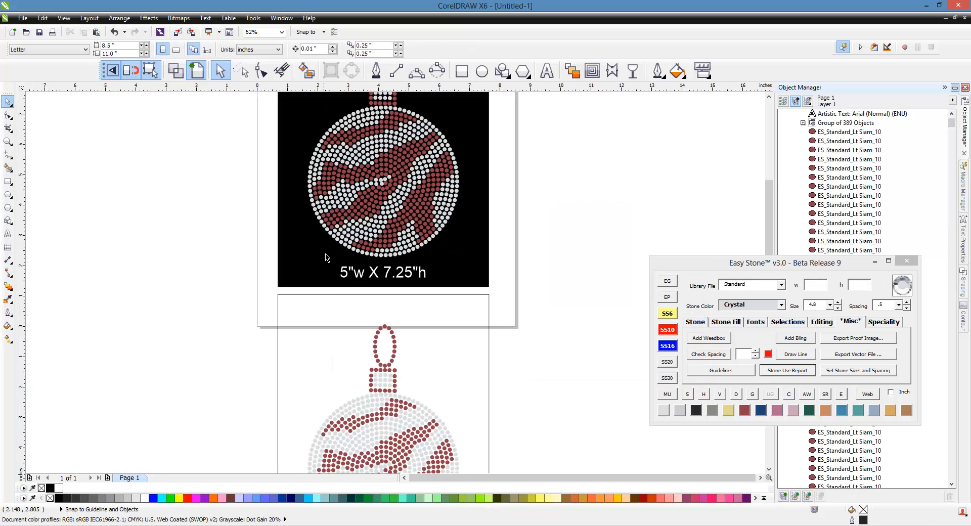
{"action": "scroll", "coordinate": [387, 295], "scroll_direction": "down", "scroll_amount": 2}
{"action": "left_click", "coordinate": [383, 285]}
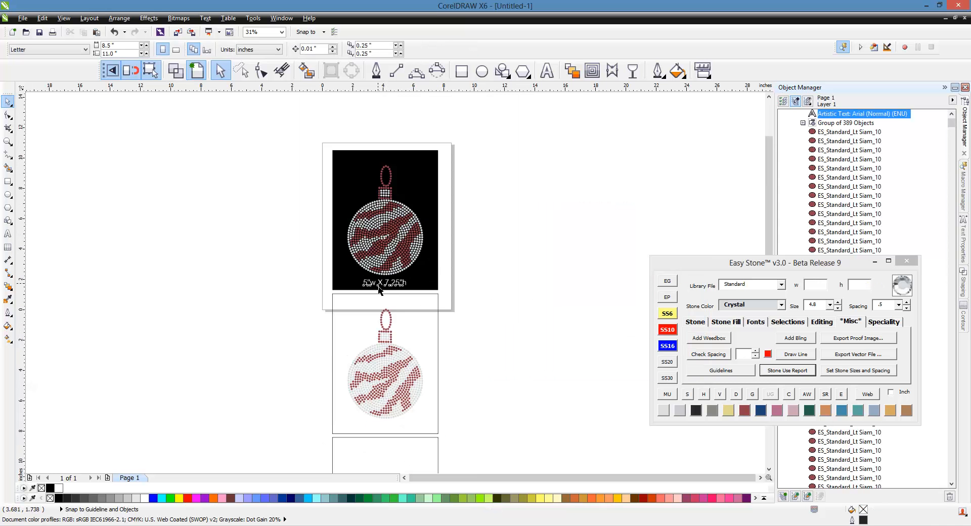
{"action": "key", "text": "Delete"}
Create a watermarked mockup with dimensions from the ornament and weedbox, and render its selected stones as realistic rhinestones.
{"action": "left_click_drag", "start_coordinate": [319, 139], "coordinate": [463, 297]}
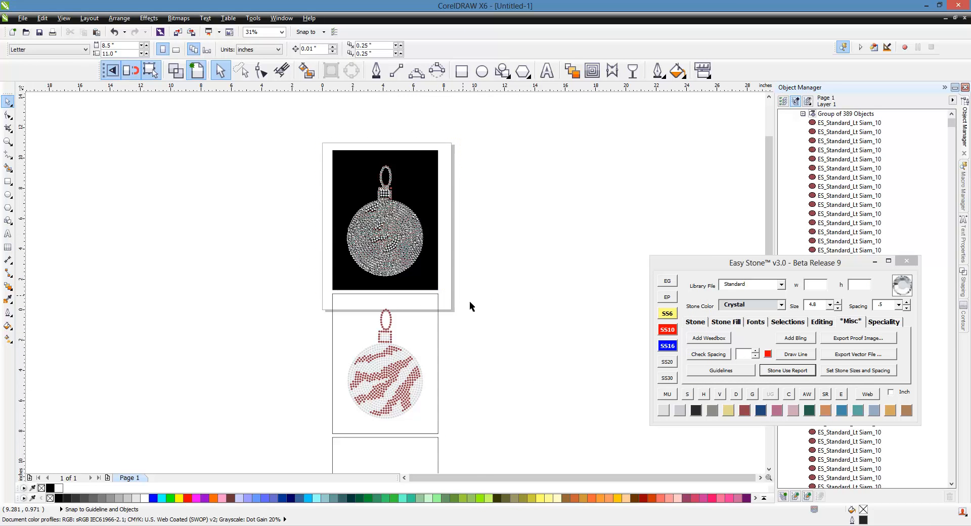
{"action": "left_click", "coordinate": [673, 398]}
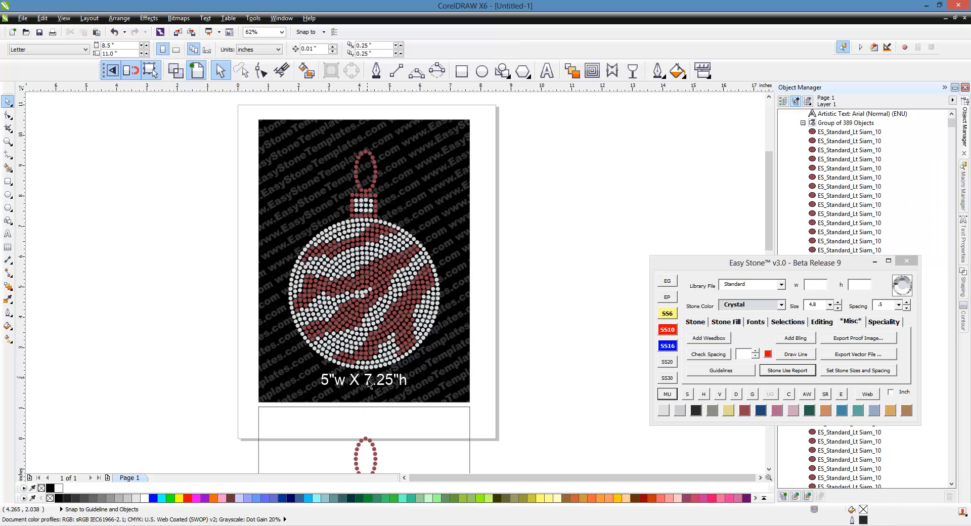
{"action": "left_click_drag", "start_coordinate": [204, 127], "coordinate": [514, 381]}
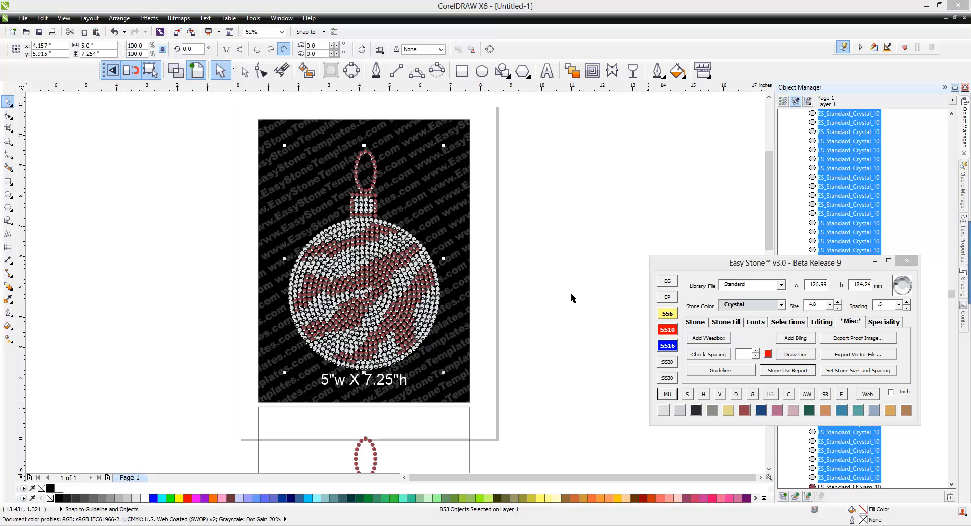
{"action": "left_click", "coordinate": [500, 286]}
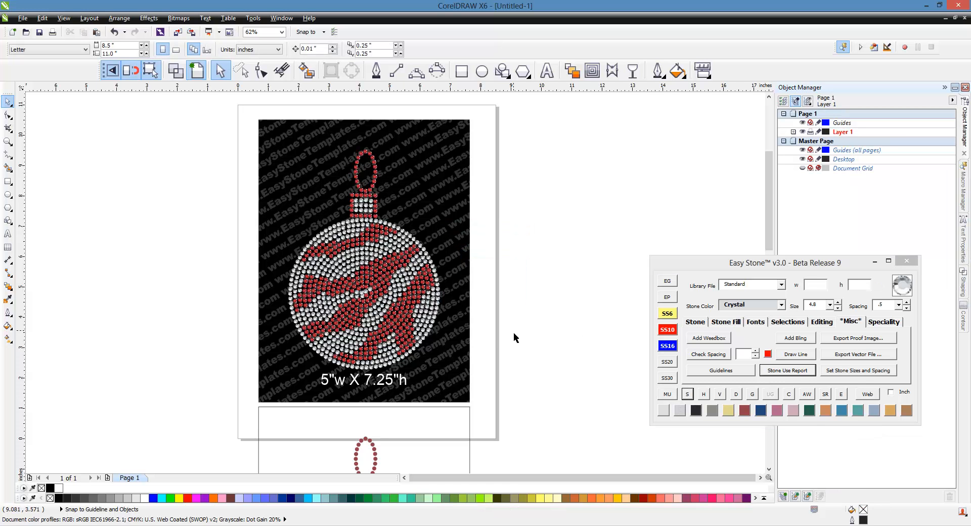
{"action": "scroll", "coordinate": [513, 332], "scroll_direction": "up", "scroll_amount": 4}
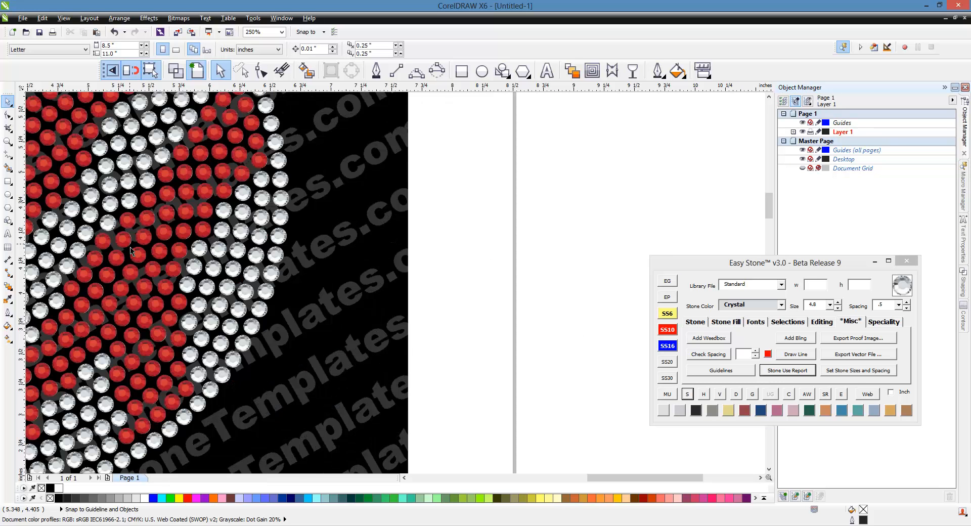
{"action": "scroll", "coordinate": [333, 289], "scroll_direction": "down", "scroll_amount": 4}
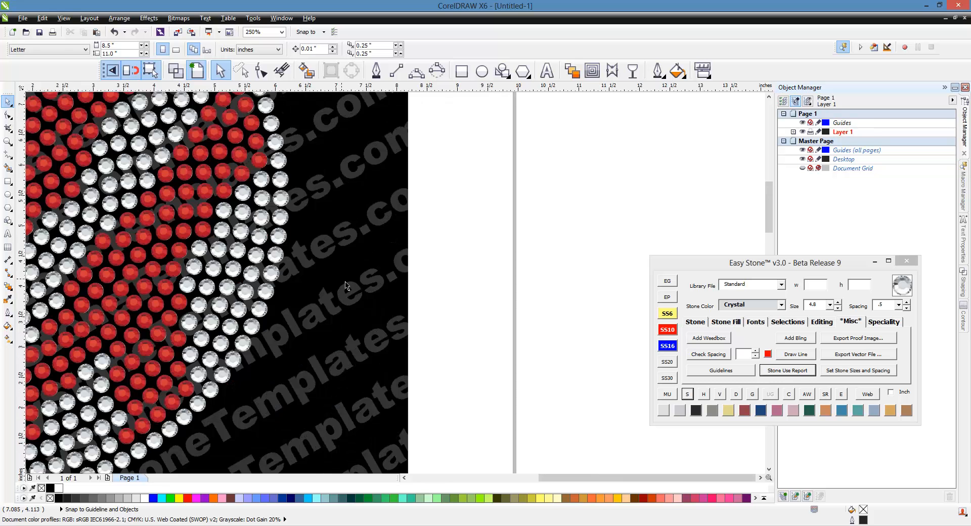
{"action": "scroll", "coordinate": [359, 286], "scroll_direction": "down", "scroll_amount": 1}
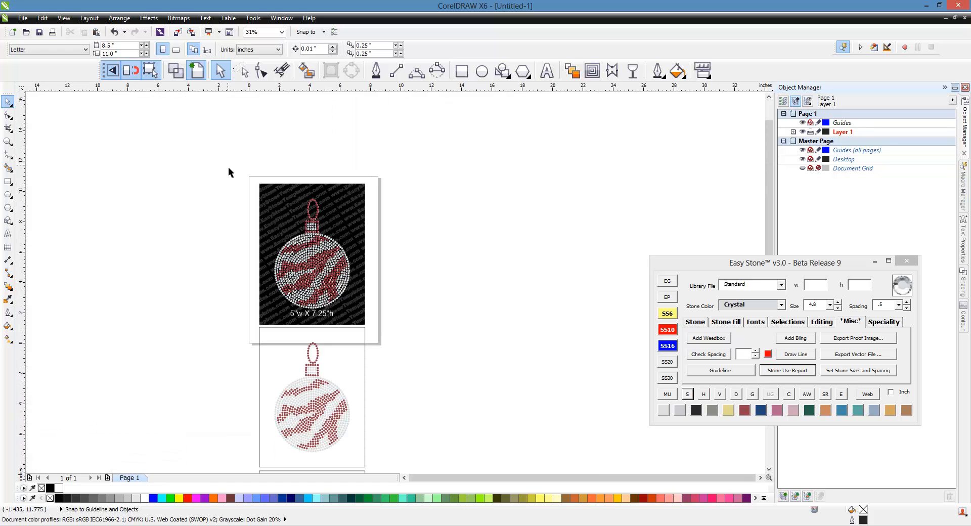
Export the complete ornament mockup to the desktop as a 500-pixel JPG proof image named Orn, and acknowledge the export notice.
{"action": "left_click_drag", "start_coordinate": [229, 167], "coordinate": [414, 336]}
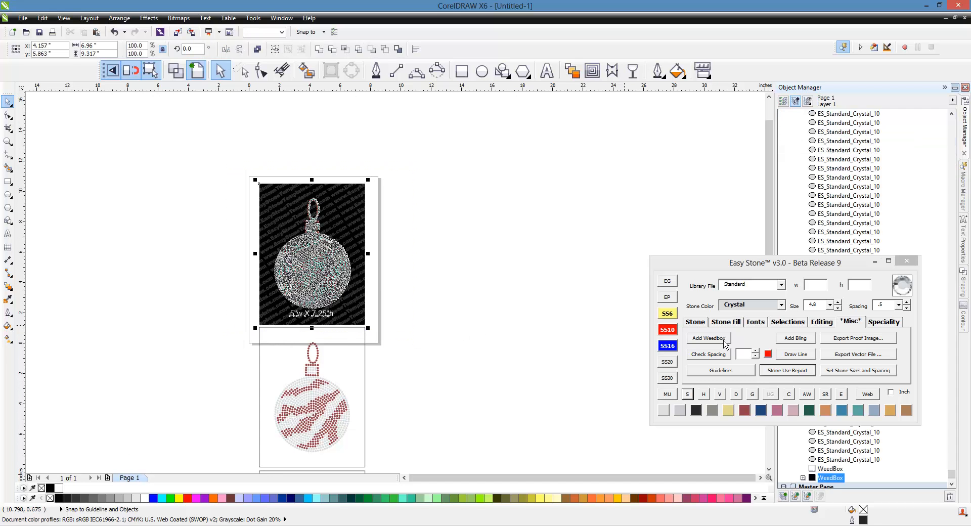
{"action": "left_click", "coordinate": [859, 338]}
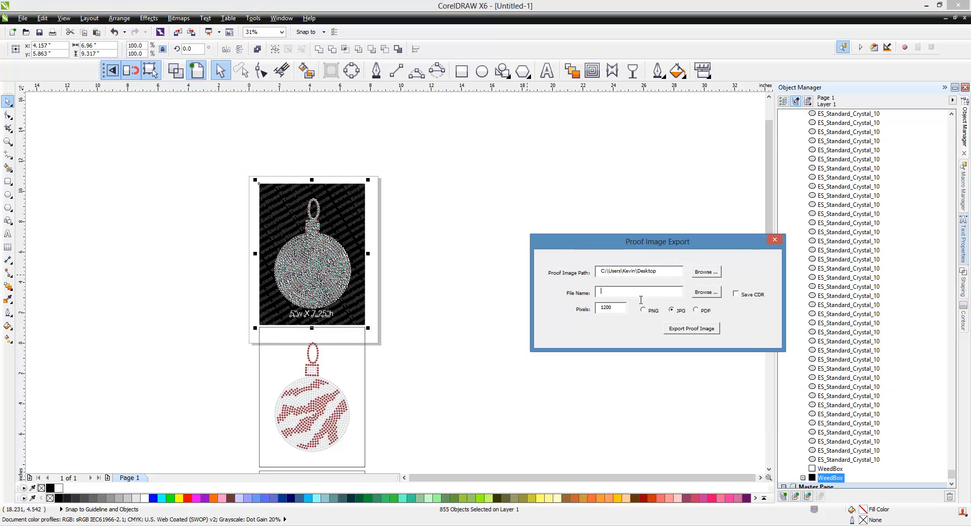
{"action": "left_click_drag", "start_coordinate": [612, 308], "coordinate": [518, 296]}
{"action": "type", "text": "500"}
{"action": "type", "text": "Orn"}
{"action": "left_click", "coordinate": [689, 328]}
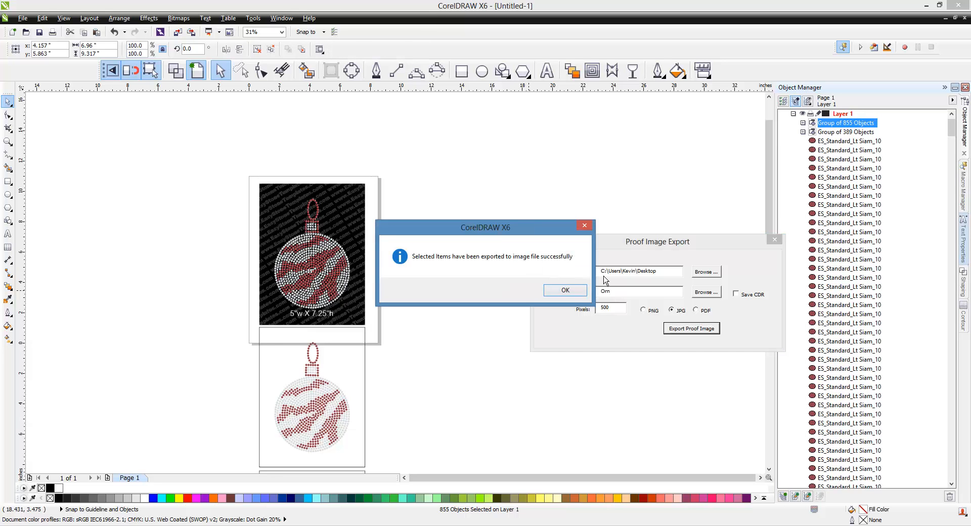
{"action": "left_click", "coordinate": [566, 292]}
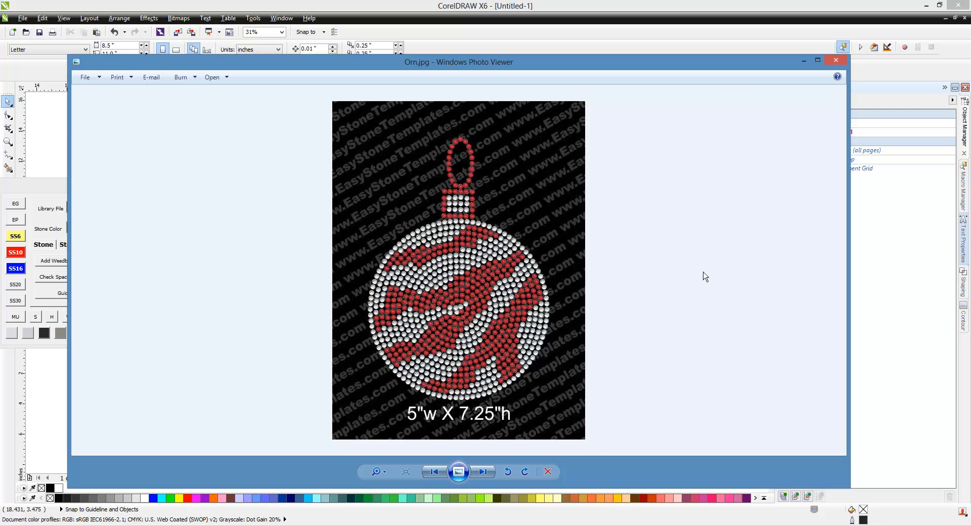
Close the Orn.jpg preview and place the Easy Stone window beside the artwork.
{"action": "left_click", "coordinate": [837, 61]}
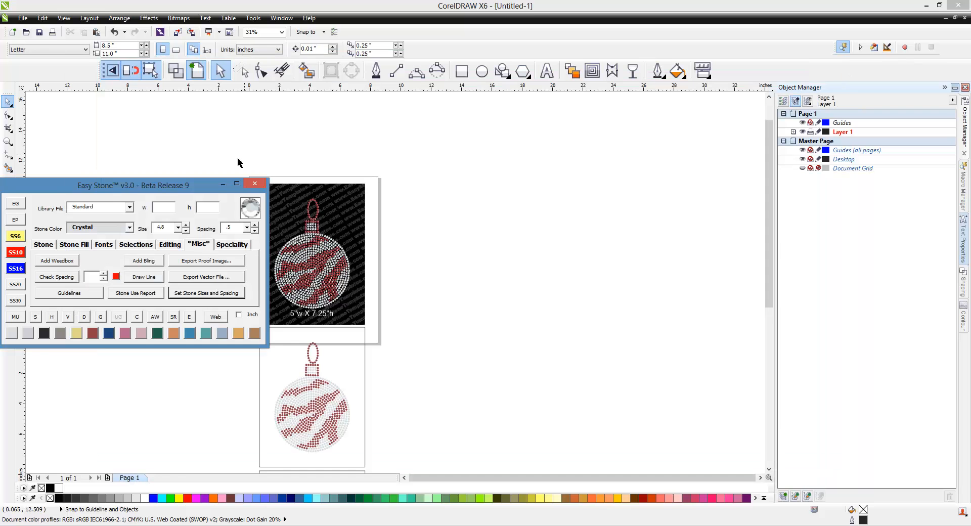
{"action": "left_click_drag", "start_coordinate": [170, 193], "coordinate": [804, 296]}
{"action": "left_click", "coordinate": [515, 262]}
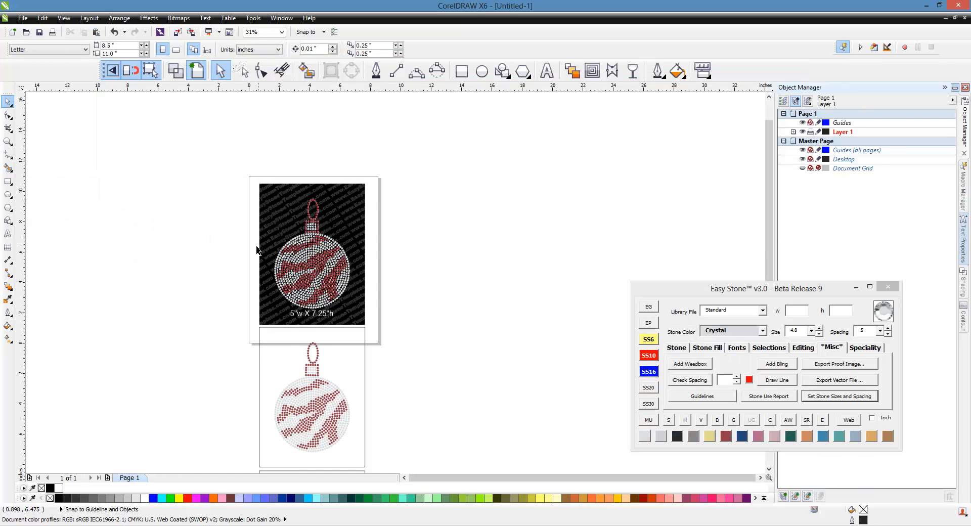